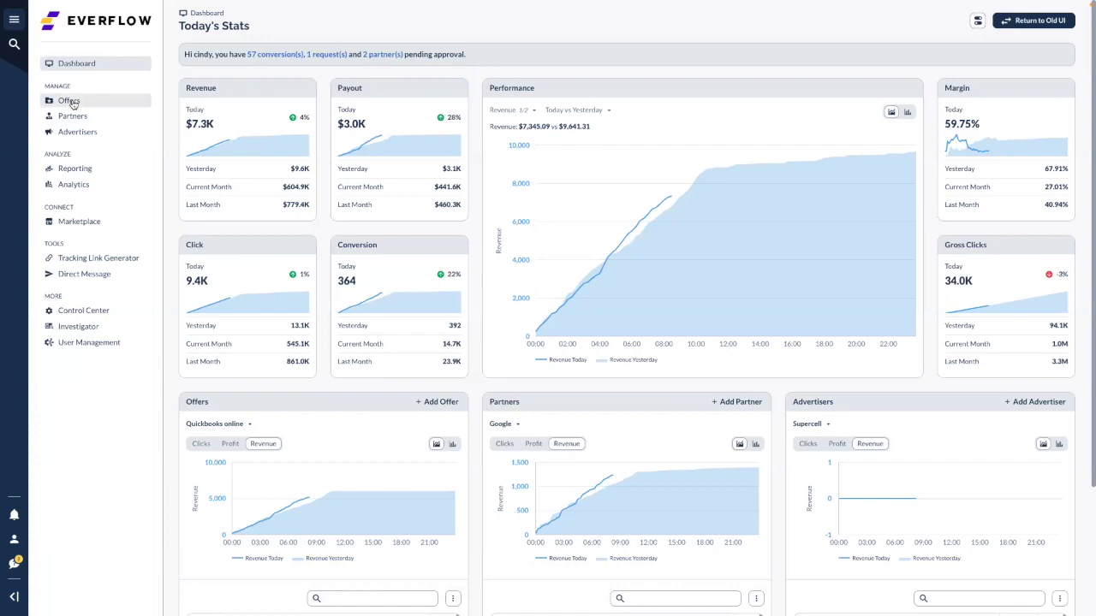
# Step: Open the Manage Offers list
pyautogui.click(73, 103)
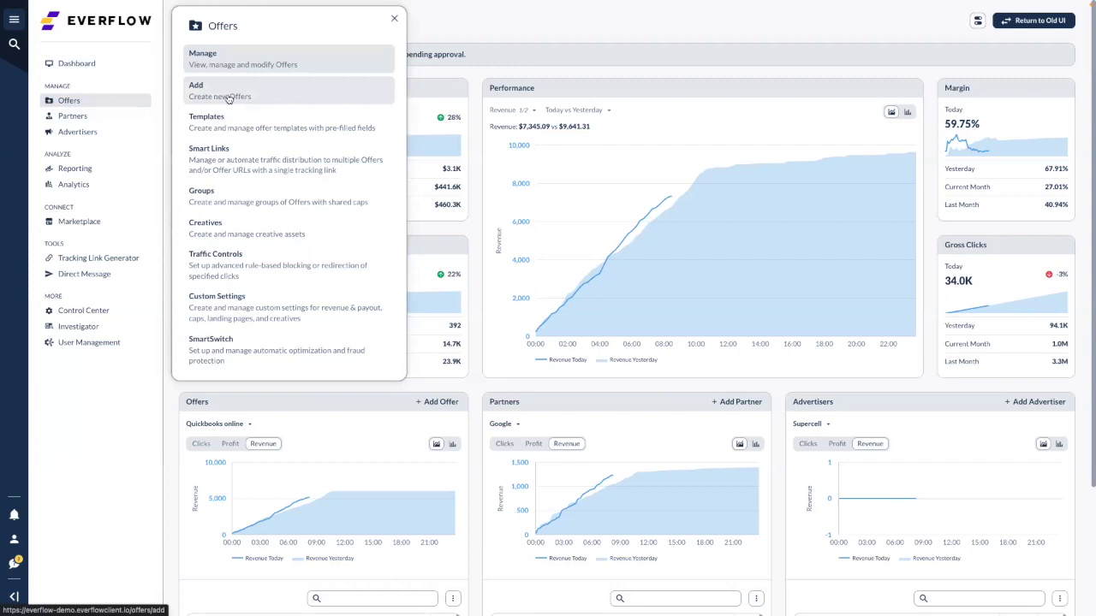
pyautogui.click(95, 104)
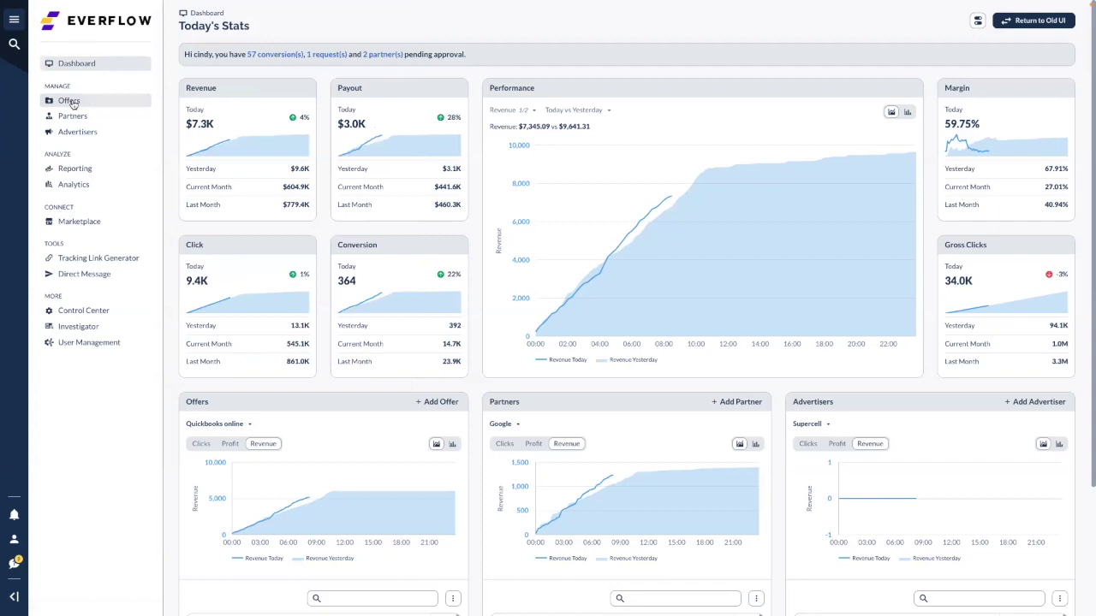
pyautogui.click(76, 106)
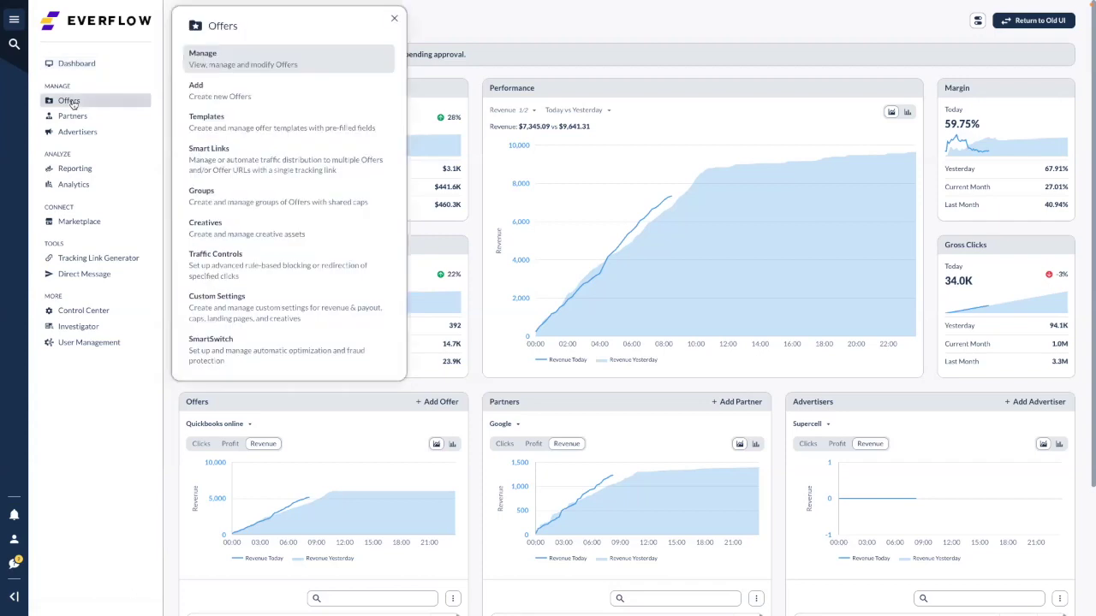
pyautogui.click(238, 61)
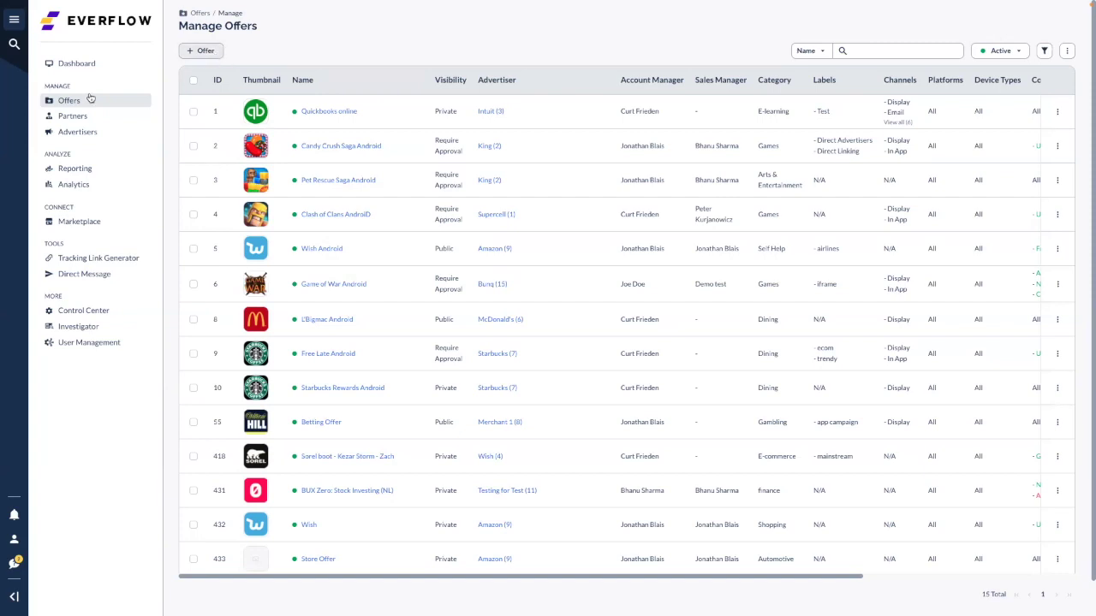
# Step: View the blank Add Offer form, return to the offers list, and open the Quickbooks online offer for editing
pyautogui.click(205, 52)
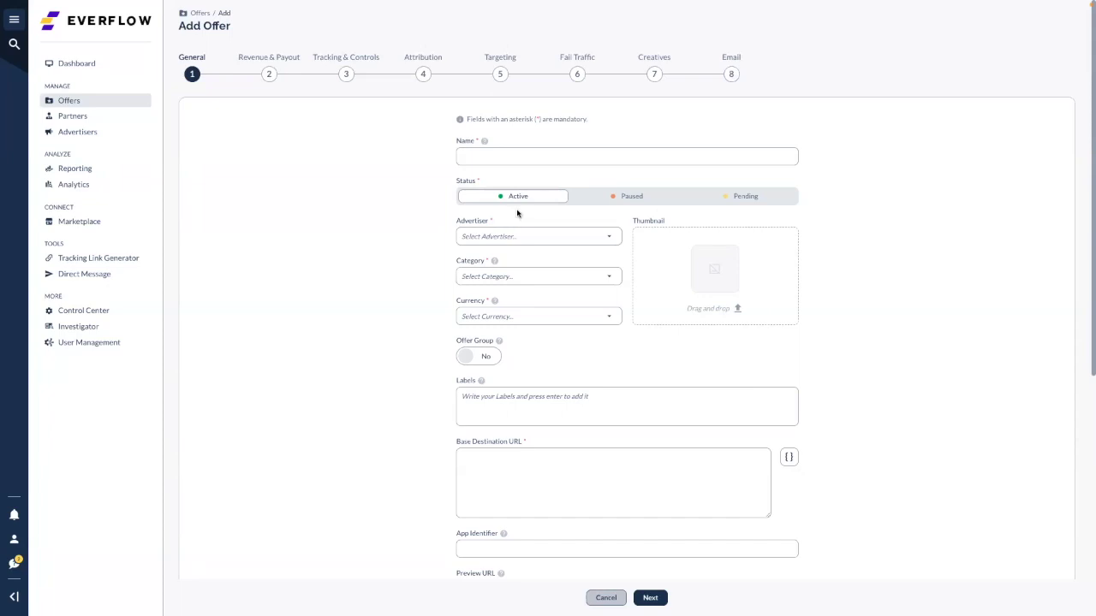
pyautogui.moveTo(94, 109)
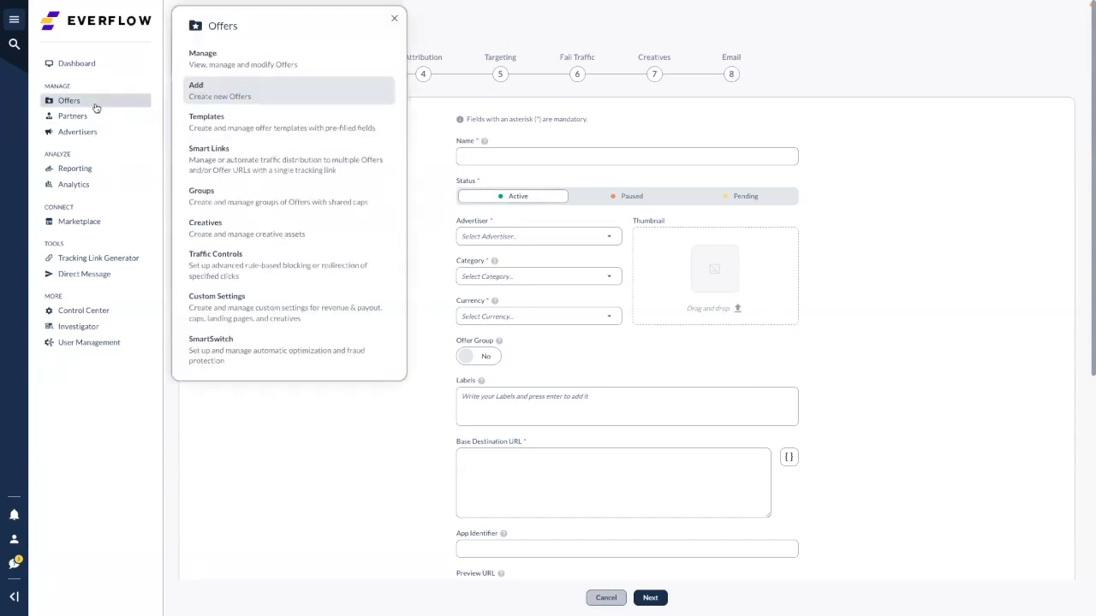
pyautogui.click(202, 68)
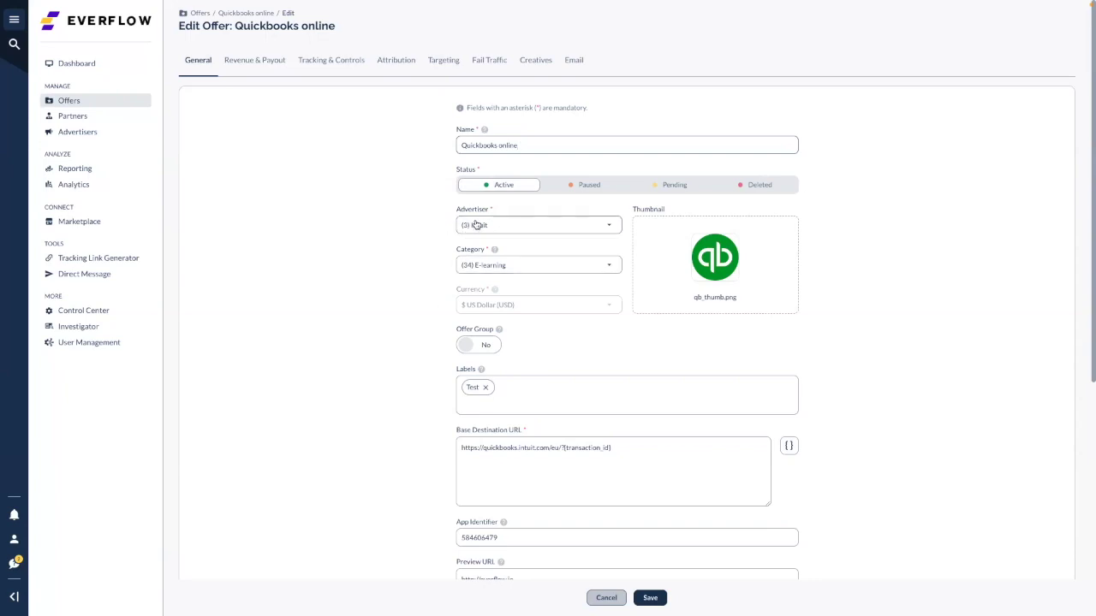
# Step: View the available advertisers and categories for the Quickbooks online offer without changing either selection
pyautogui.click(525, 227)
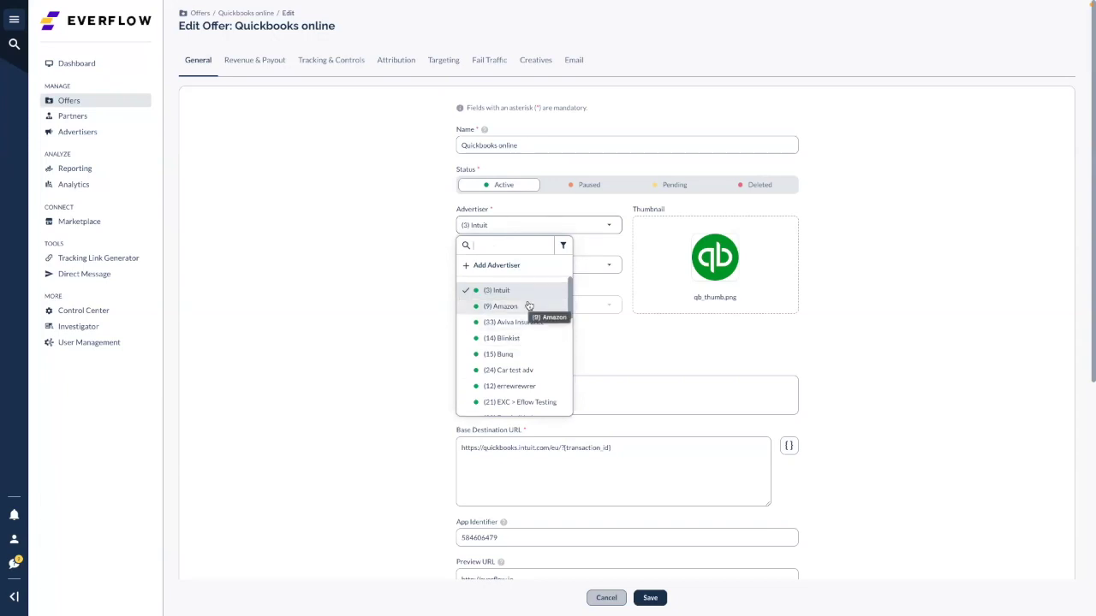
pyautogui.click(412, 255)
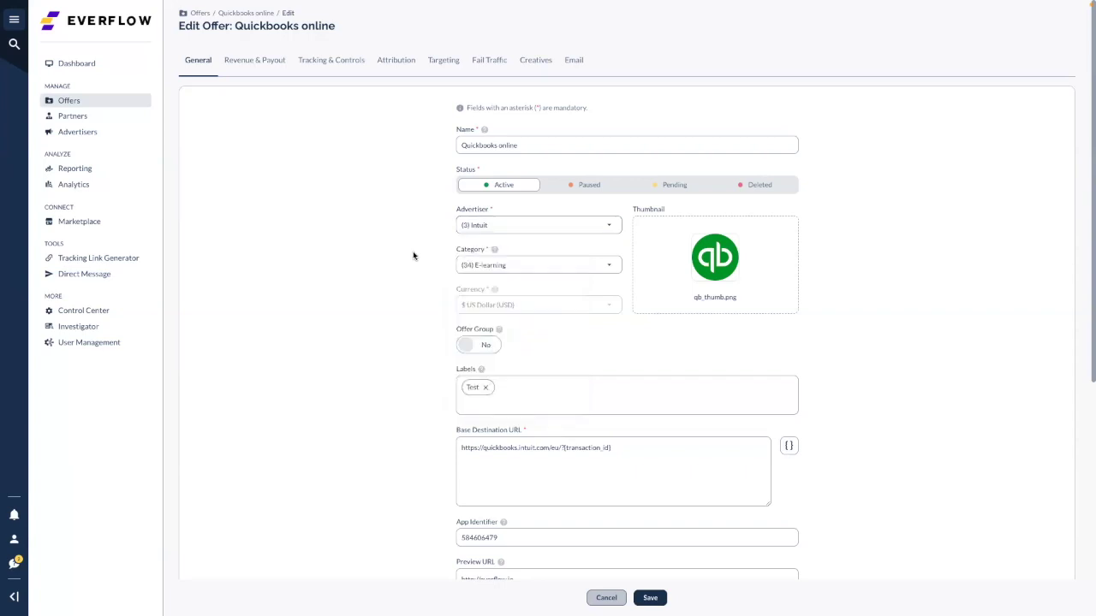
pyautogui.scroll(-1, 414, 254)
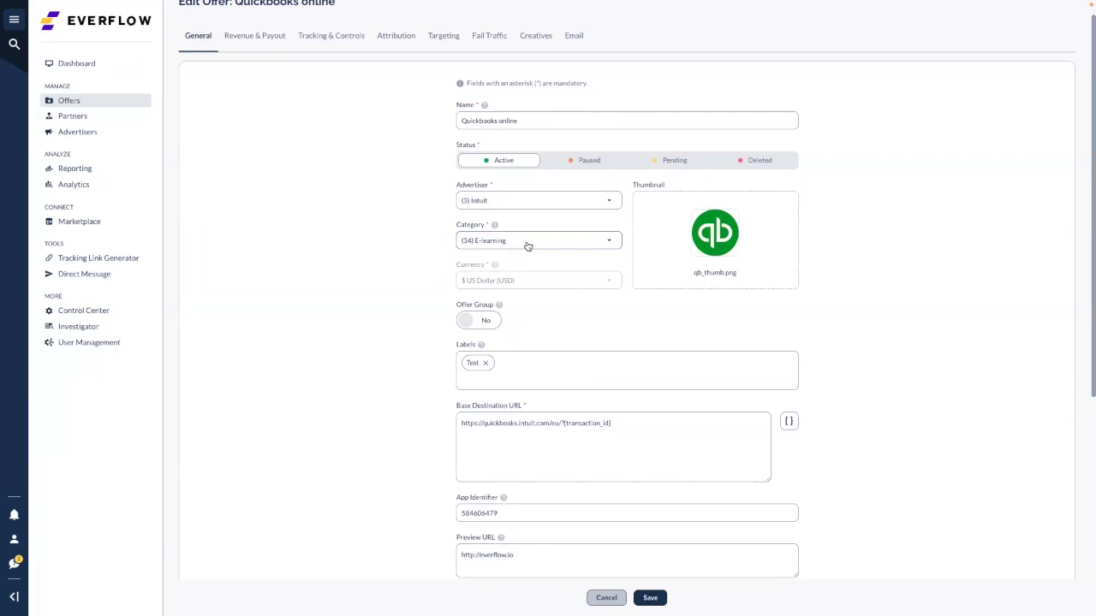
pyautogui.click(528, 243)
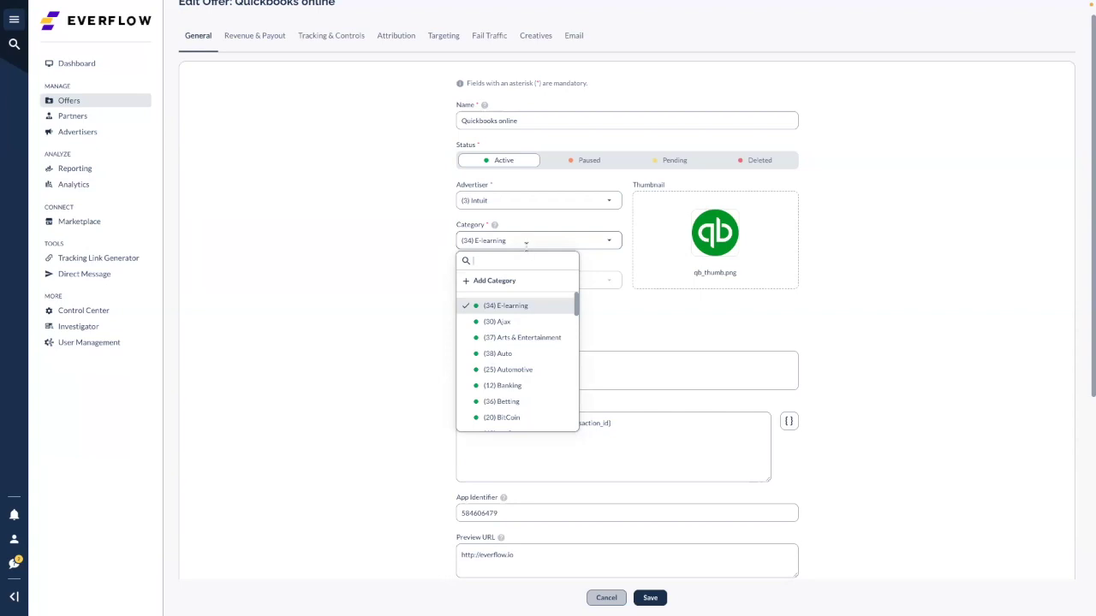
pyautogui.click(423, 249)
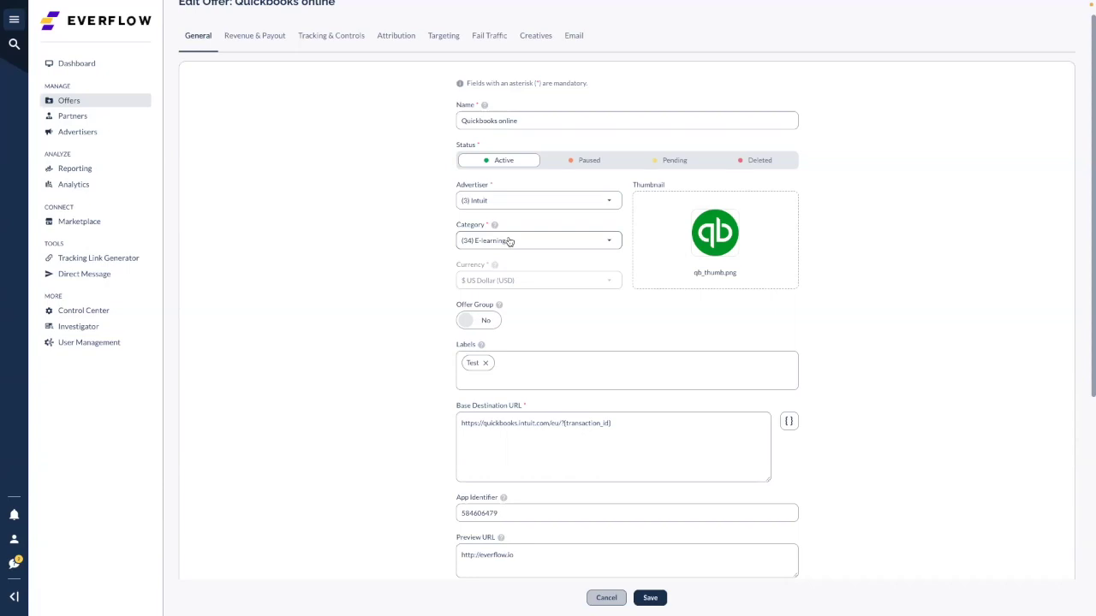
# Step: Read the help explanation for the Offer Group setting and look over the labels and URL fields
pyautogui.scroll(-1, 565, 268)
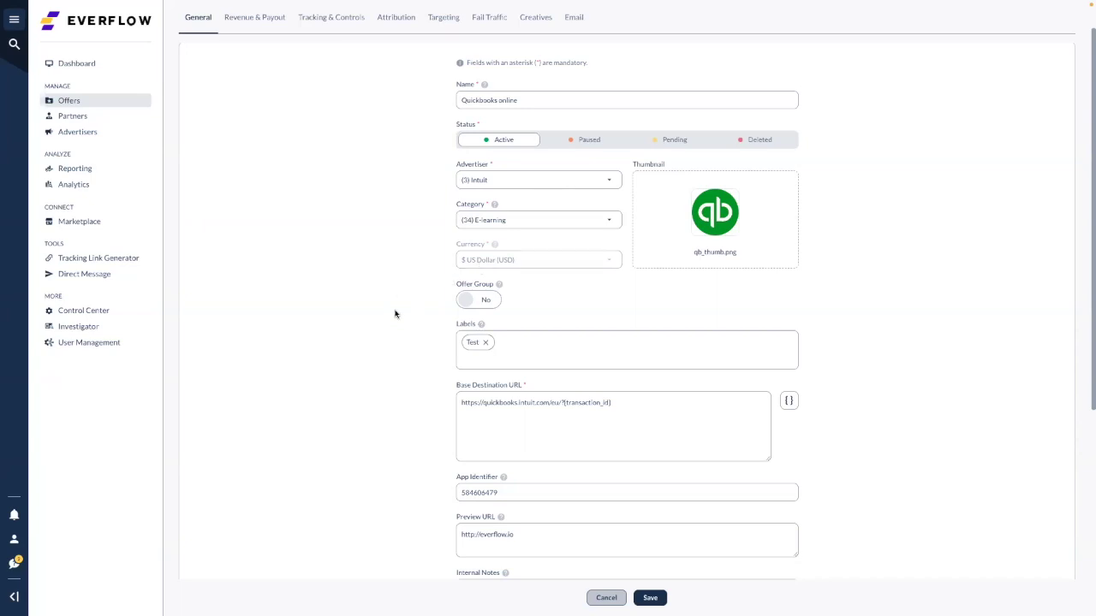
pyautogui.scroll(-1, 428, 309)
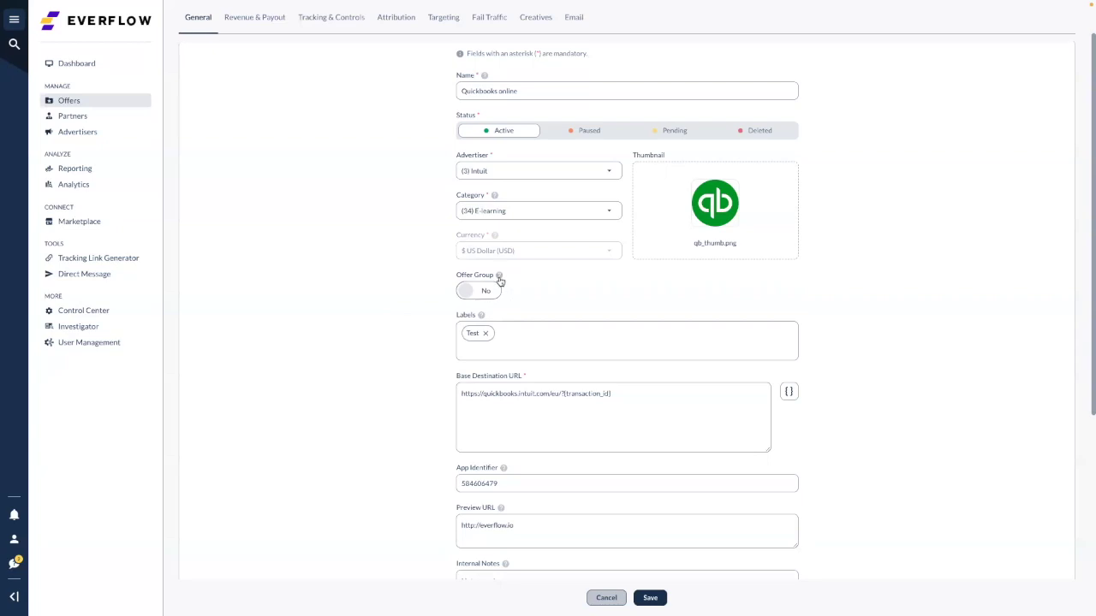
pyautogui.moveTo(500, 280)
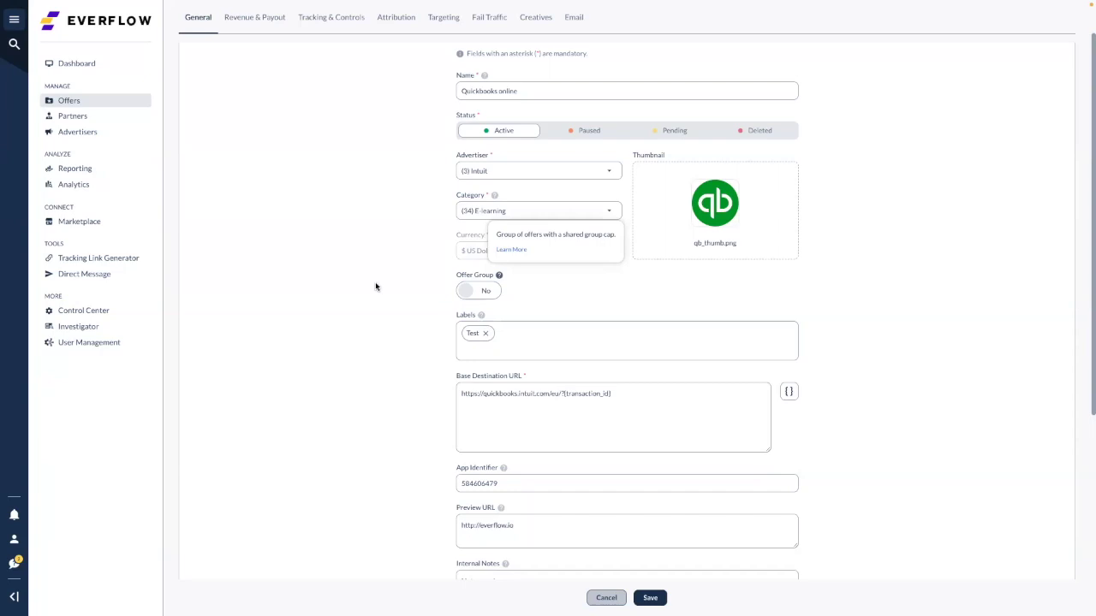
pyautogui.scroll(-1, 415, 340)
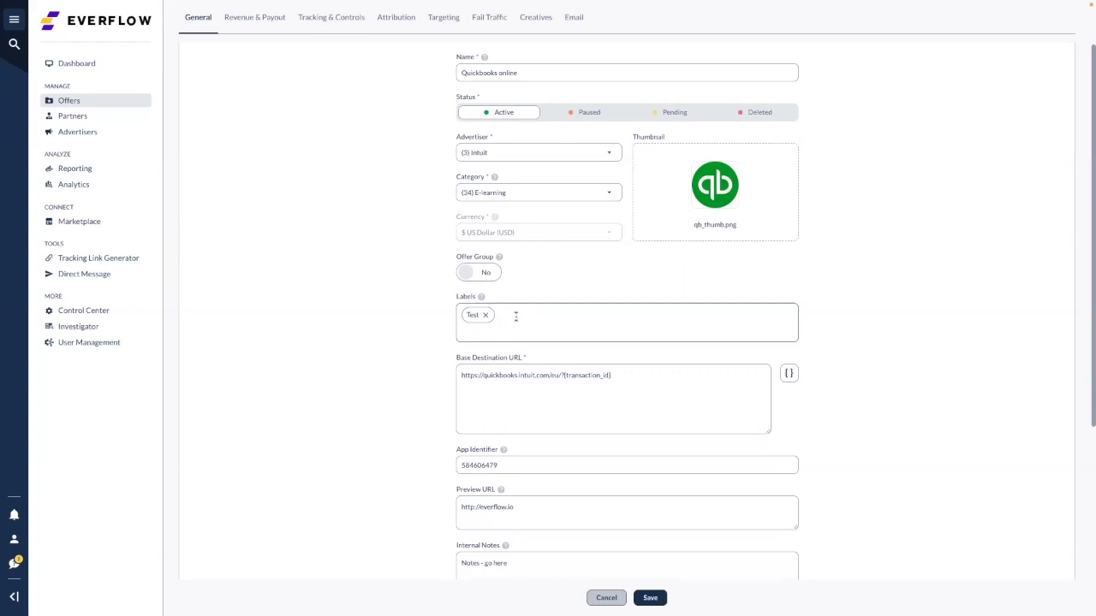
# Step: Add the label "label" to the offer and remove it again
pyautogui.write('label')
pyautogui.press('Return')
pyautogui.click(529, 316)
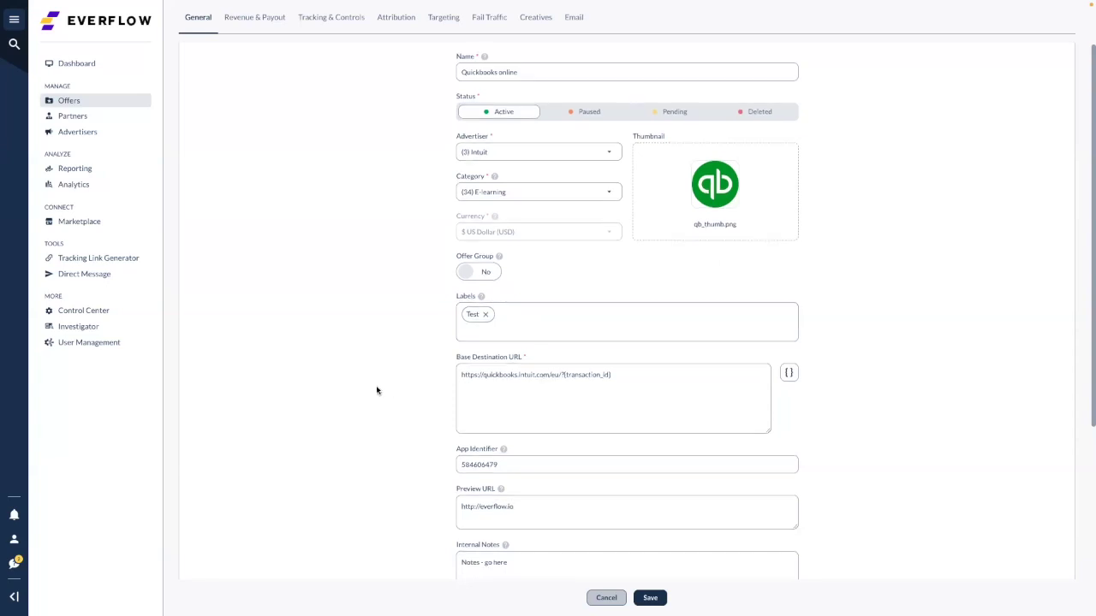
# Step: View the offer's base destination URL and switch to the slide presentation to read the Base destination URL slide
pyautogui.scroll(-1, 599, 368)
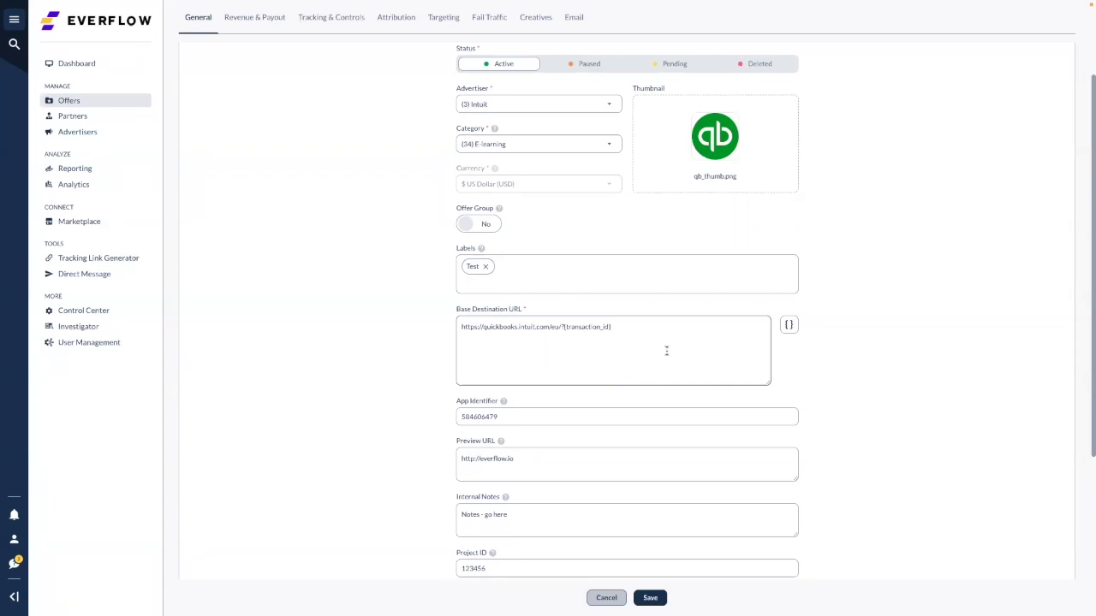
pyautogui.hotkey('ctrl', 'Up')
pyautogui.click(656, 42)
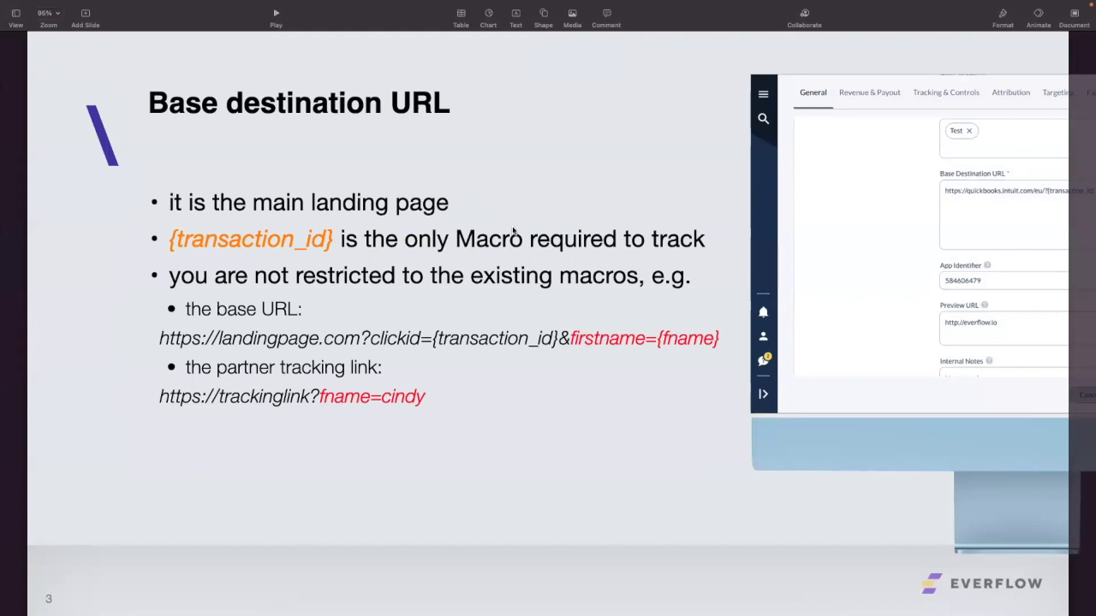
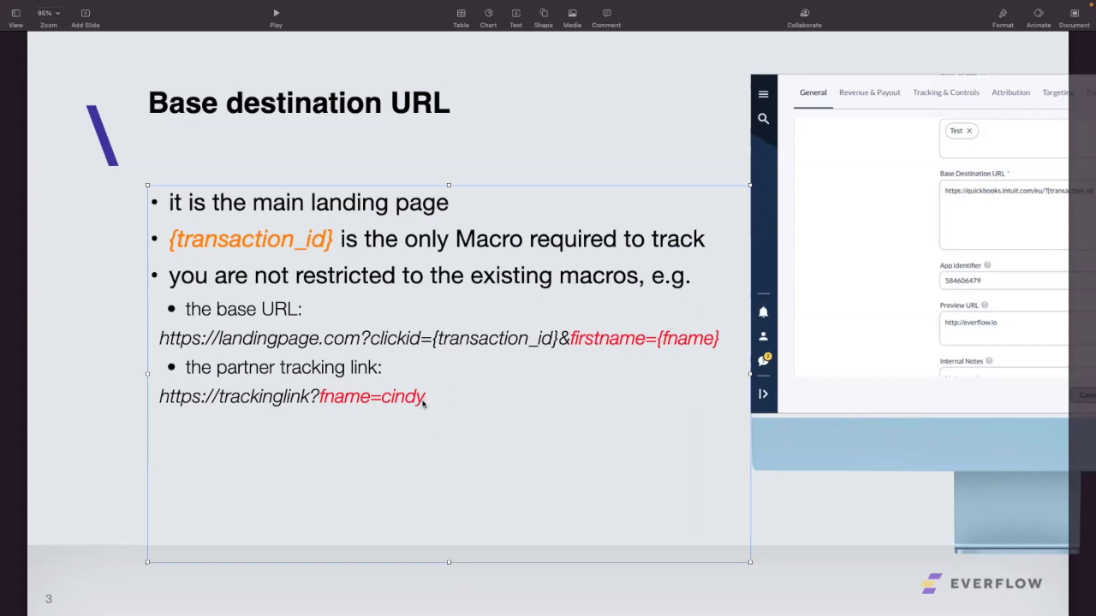
pyautogui.click(784, 536)
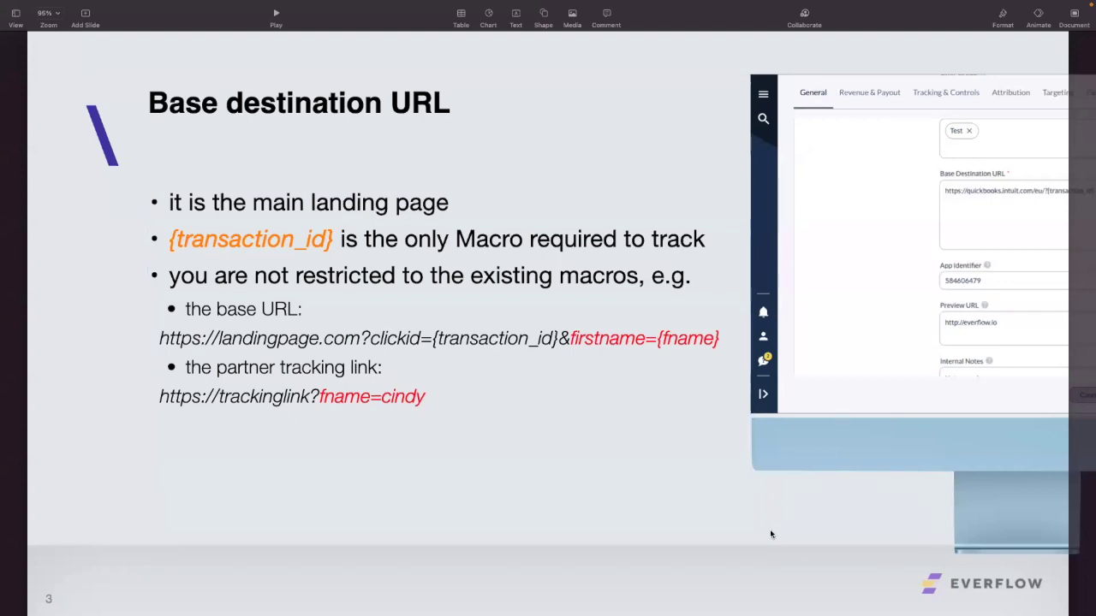
# Step: Switch back to Everflow and examine the offer's app identifier, preview URL, internal notes, project ID, and channels
pyautogui.hotkey('ctrl', 'Up')
pyautogui.click(518, 36)
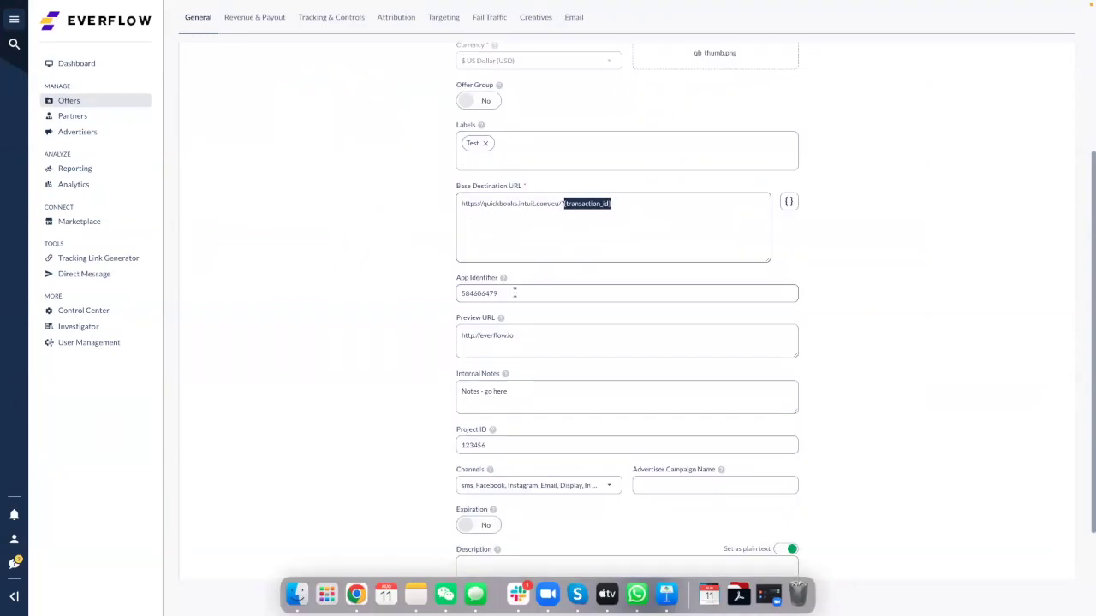
pyautogui.doubleClick(514, 293)
pyautogui.scroll(-1, 492, 291)
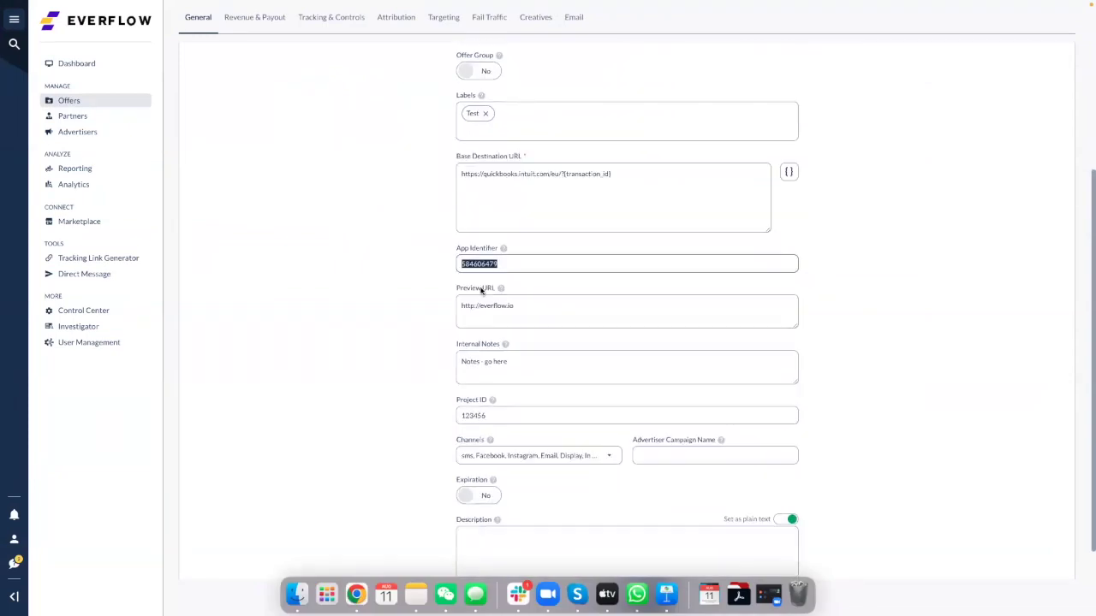
pyautogui.click(515, 309)
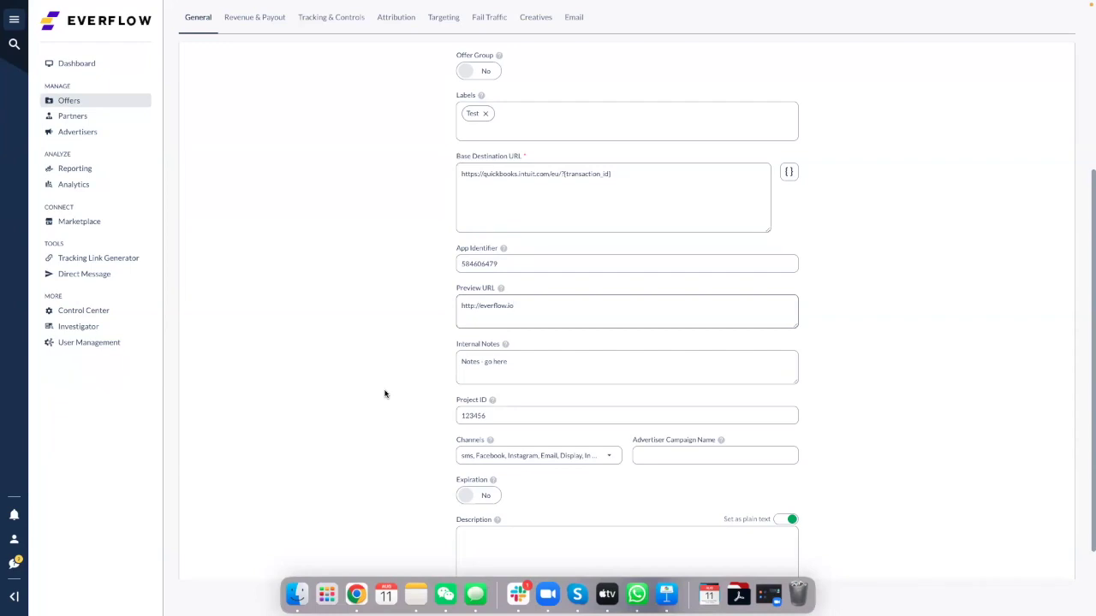
pyautogui.scroll(-1, 387, 391)
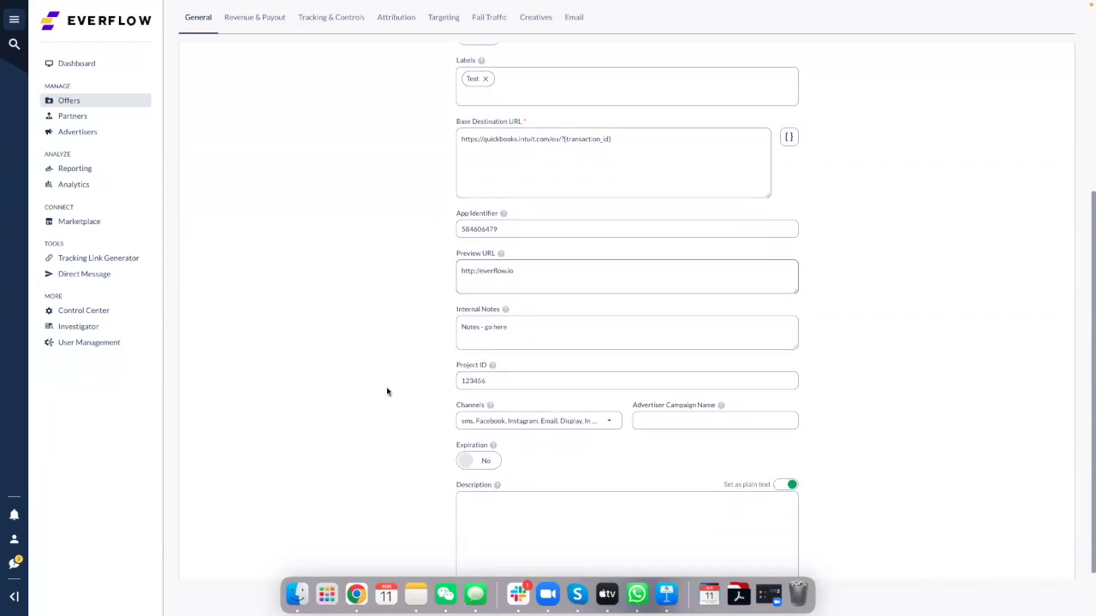
pyautogui.scroll(-1, 387, 391)
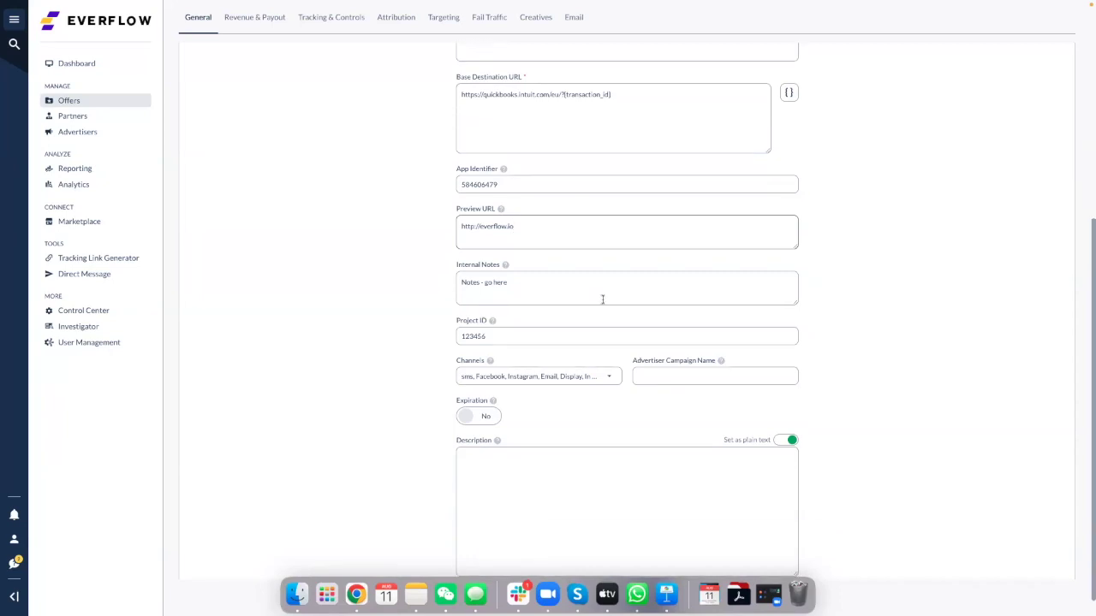
pyautogui.click(558, 292)
pyautogui.scroll(-1, 545, 304)
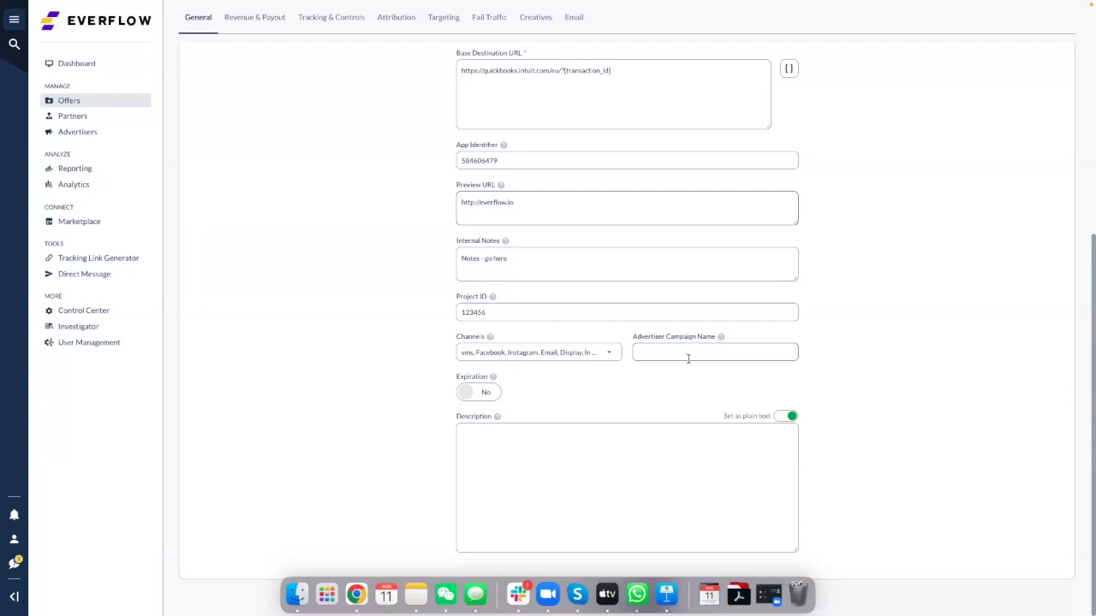
# Step: Turn on the offer's expiration to view its date picker, and turn expiration off again
pyautogui.click(484, 393)
pyautogui.click(537, 396)
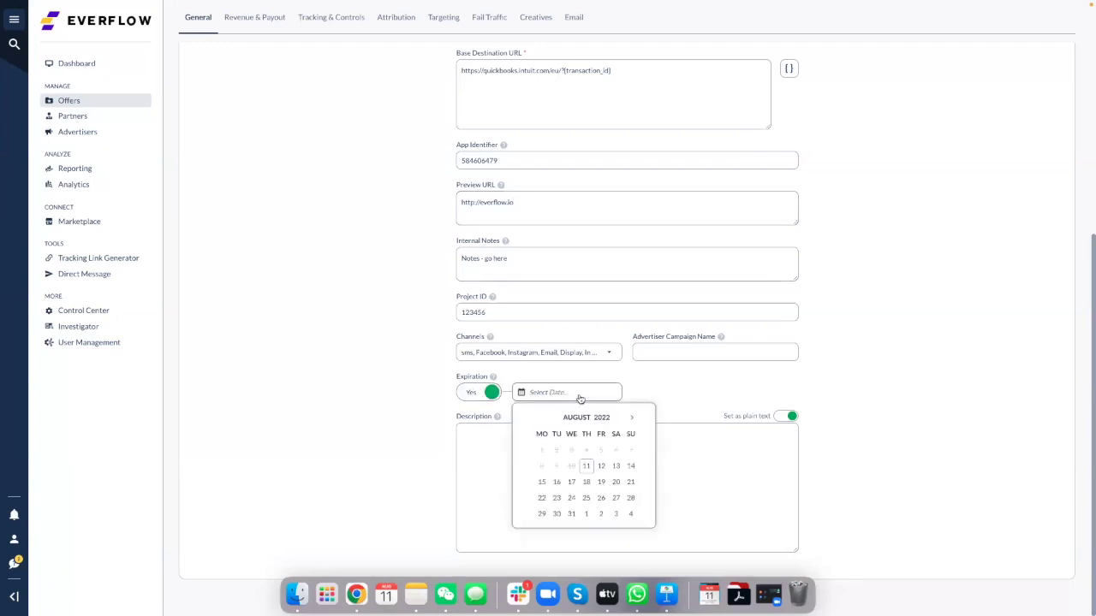
pyautogui.click(469, 395)
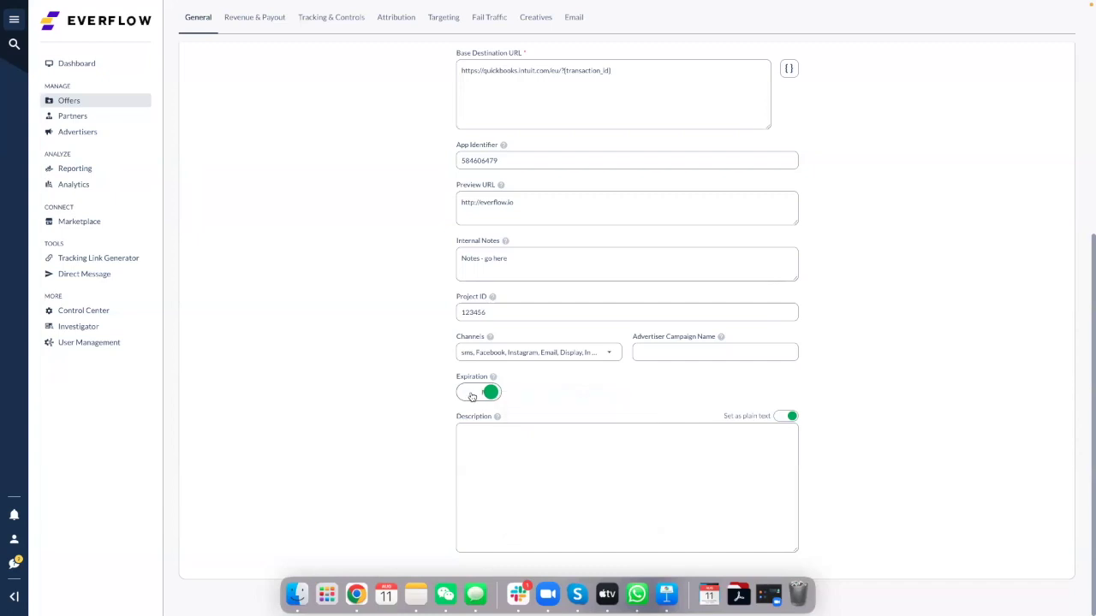
pyautogui.click(660, 444)
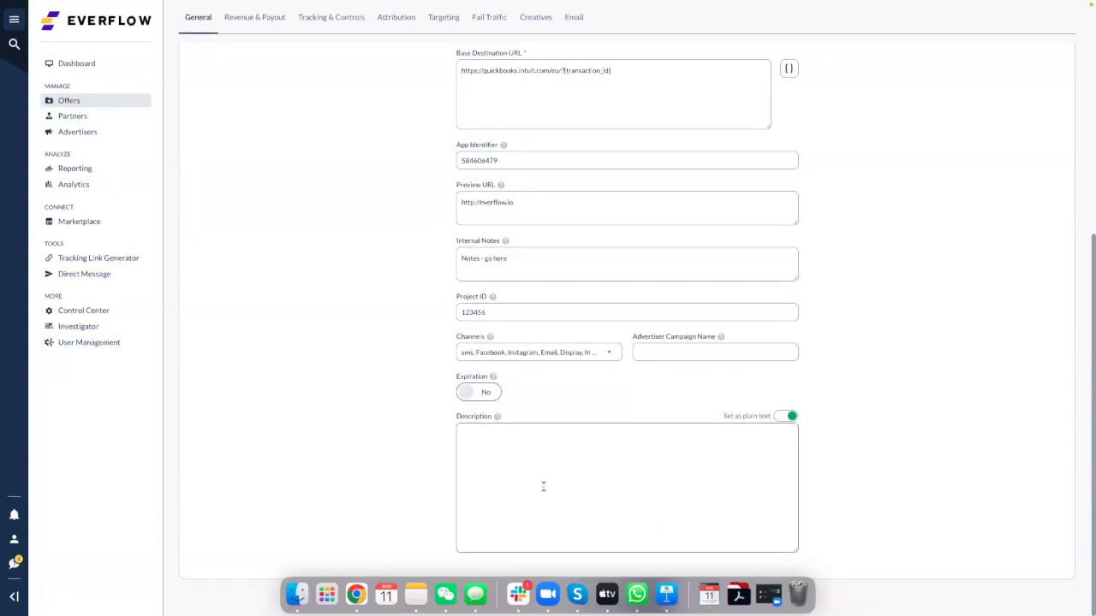
# Step: Open the Revenue & Payout settings of the Quickbooks online offer
pyautogui.scroll(1, 545, 486)
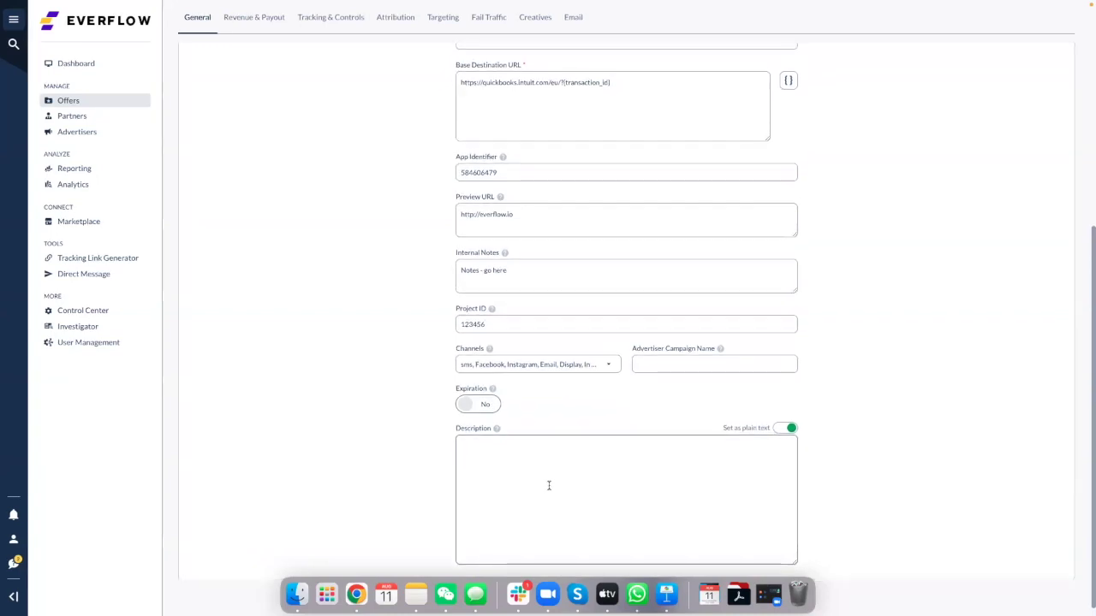
pyautogui.scroll(5, 553, 486)
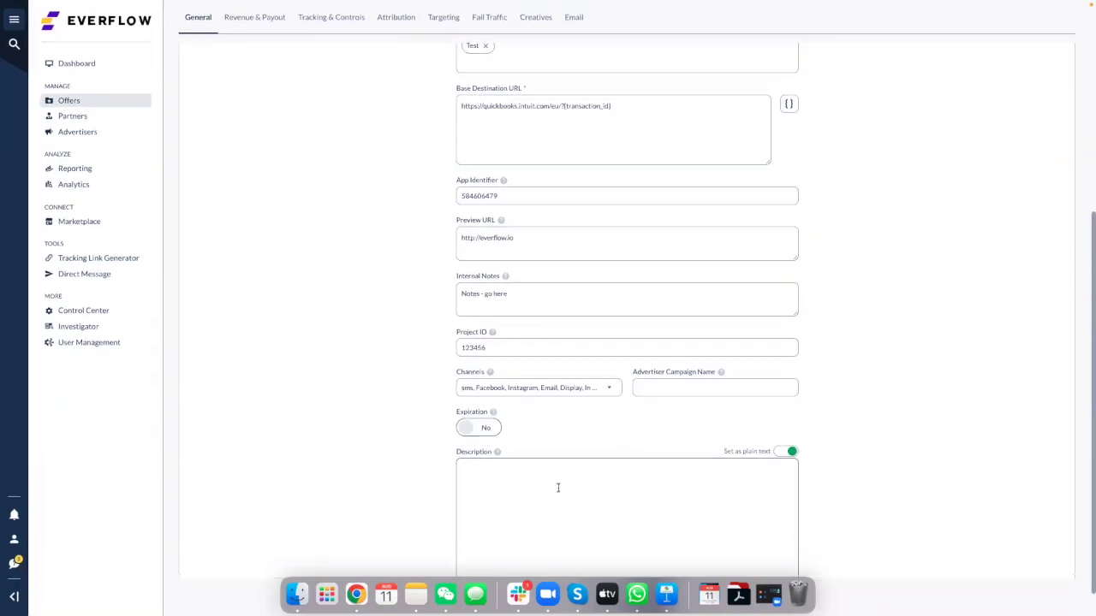
pyautogui.click(254, 61)
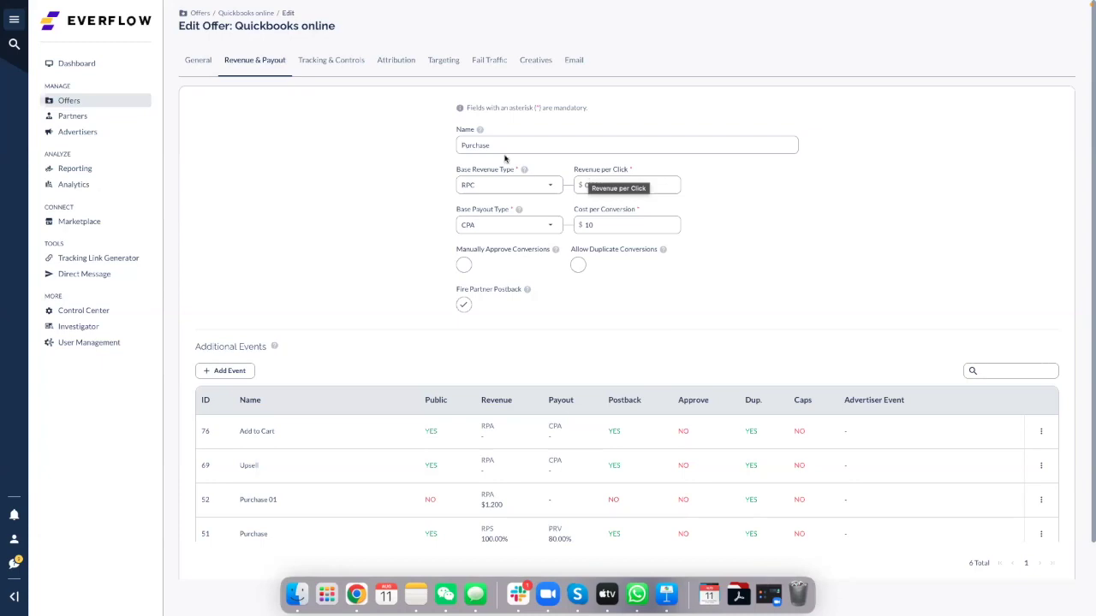
# Step: Try to clear the base conversion's name in the Revenue & Payout settings
pyautogui.moveTo(502, 147); pyautogui.dragTo(452, 153)
pyautogui.press('BackSpace')
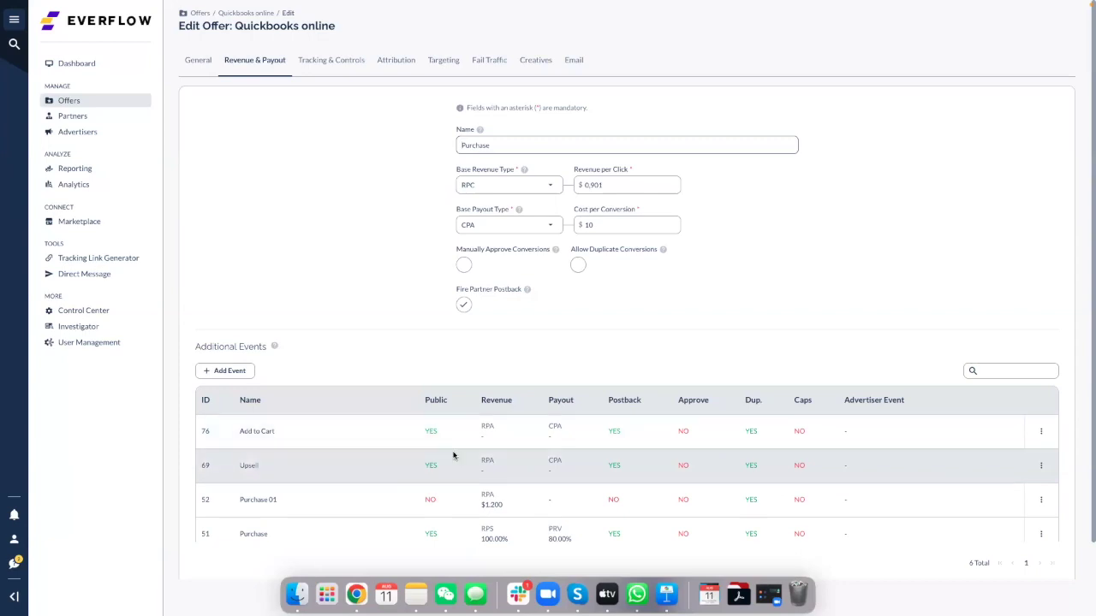
pyautogui.scroll(-1, 430, 530)
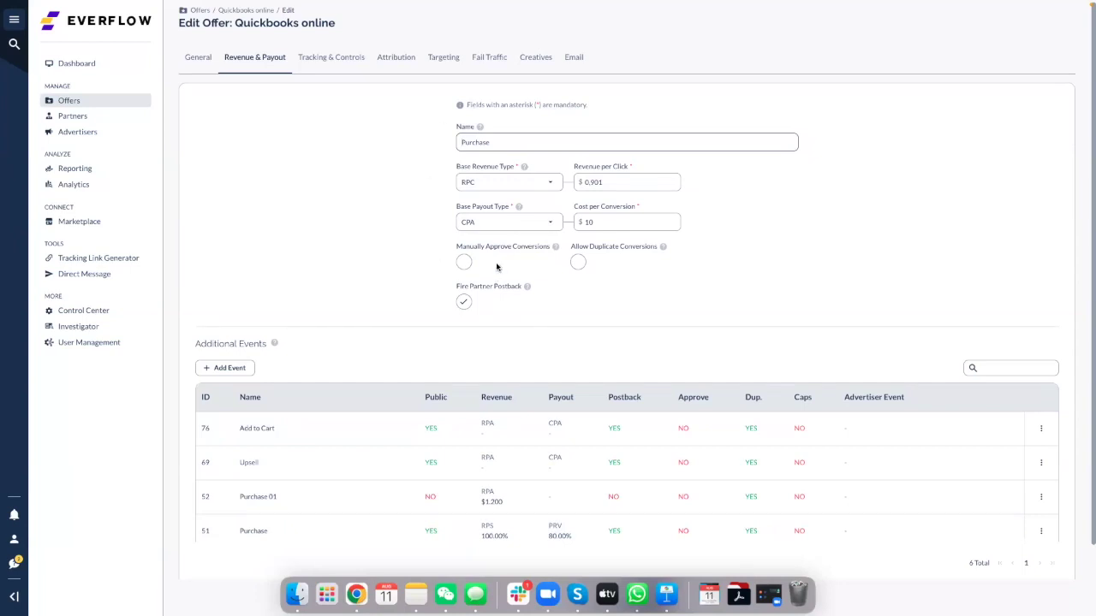
# Step: Switch to the Revenue & payout slide in Keynote and correct its flat payout text to "RPA/CPA"
pyautogui.scroll(1, 497, 267)
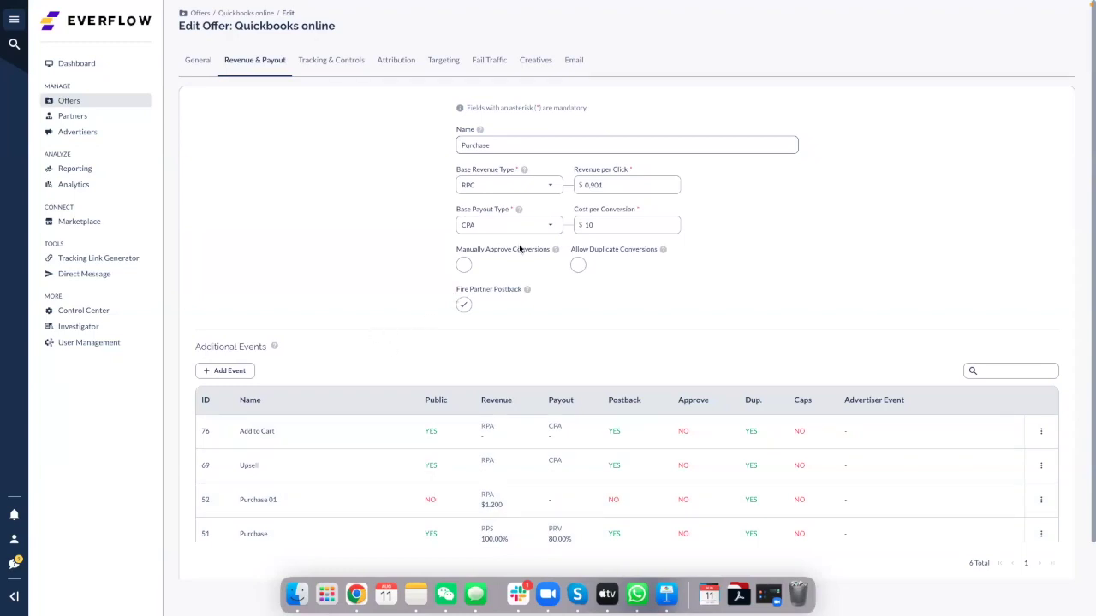
pyautogui.click(466, 174)
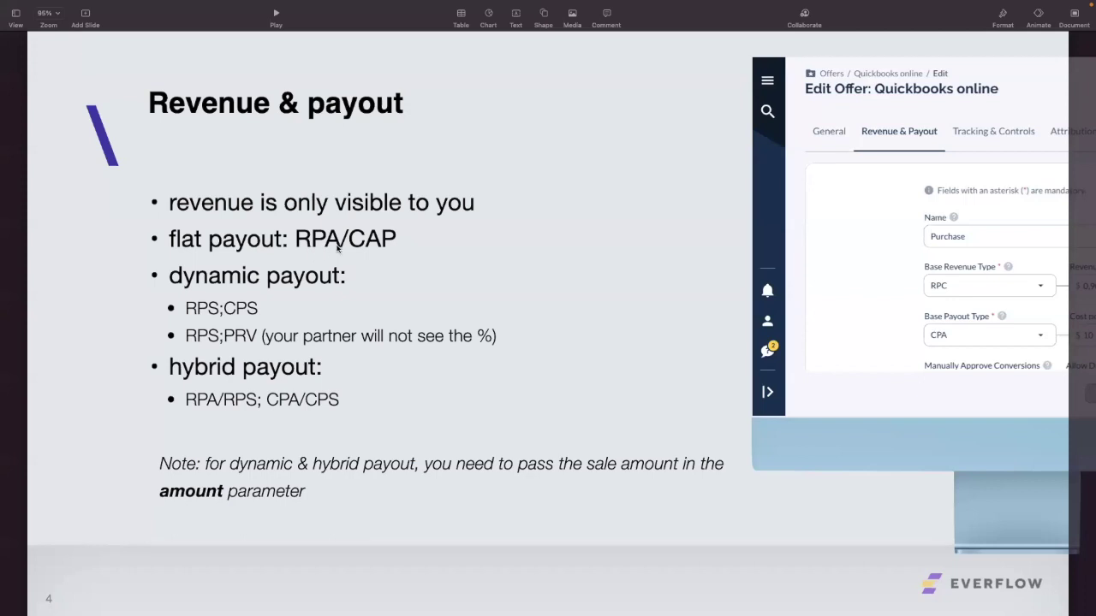
pyautogui.click(368, 249)
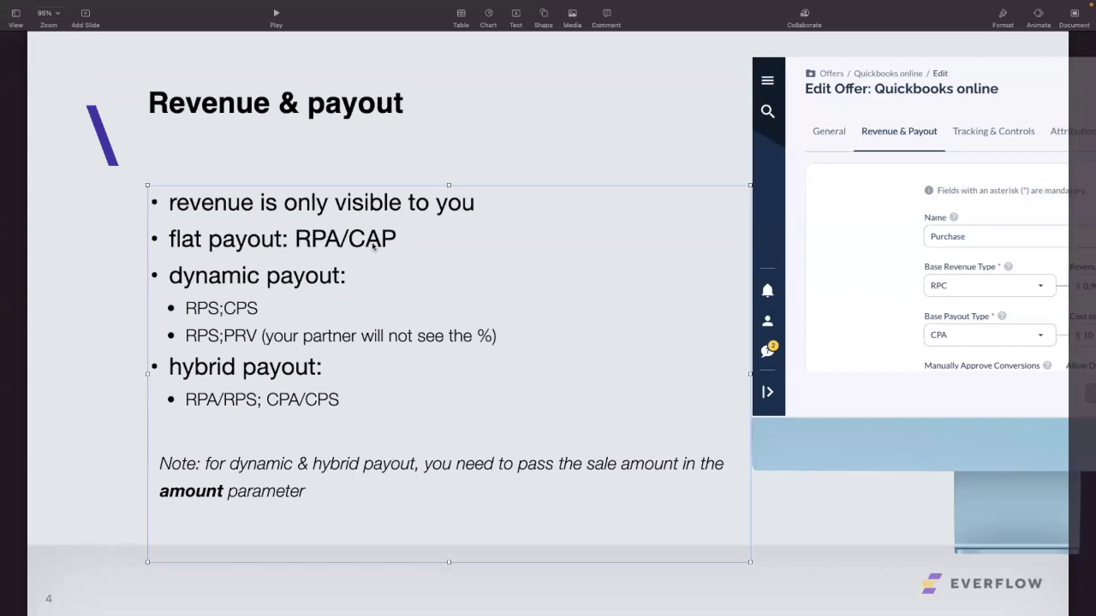
pyautogui.doubleClick(377, 241)
pyautogui.click(374, 242)
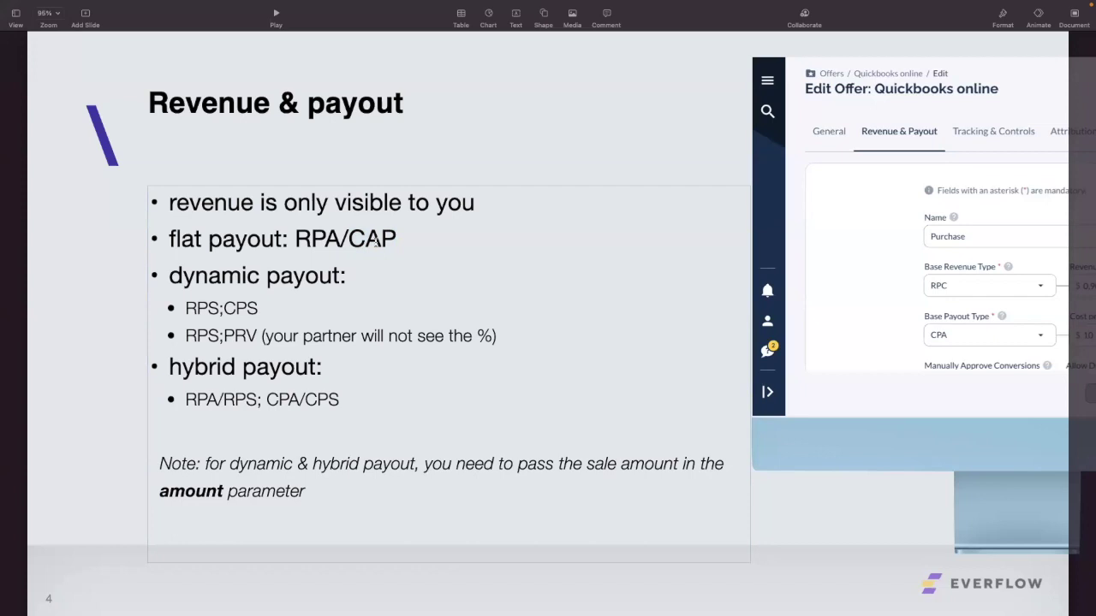
pyautogui.press('BackSpace')
pyautogui.press('Right')
pyautogui.write('A')
pyautogui.click(382, 151)
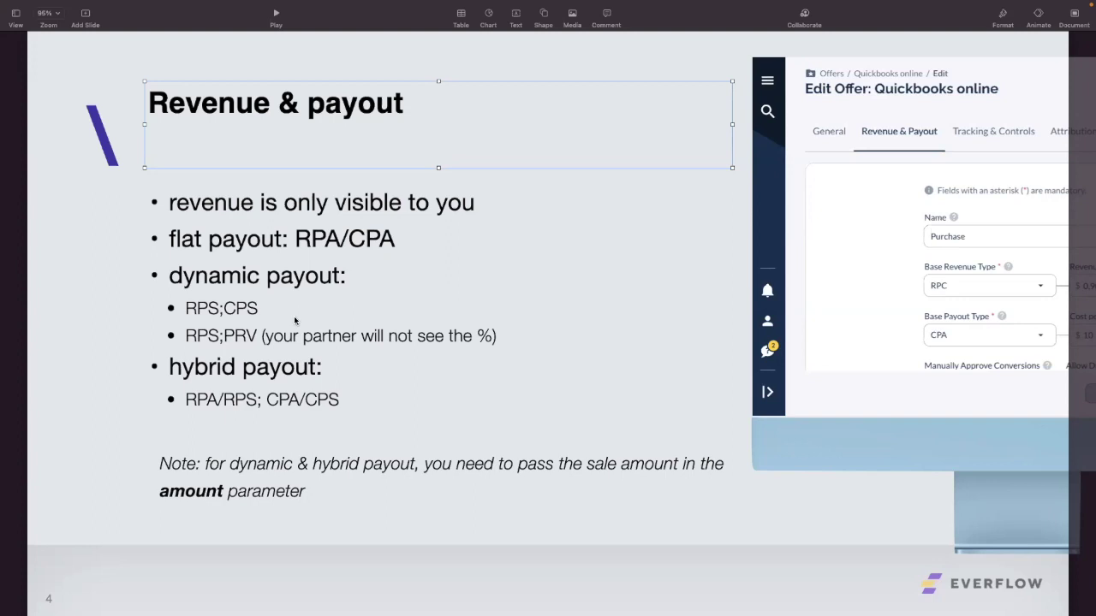
# Step: Highlight the PRV payout term under dynamic payout on the slide, and switch back to Everflow
pyautogui.doubleClick(263, 348)
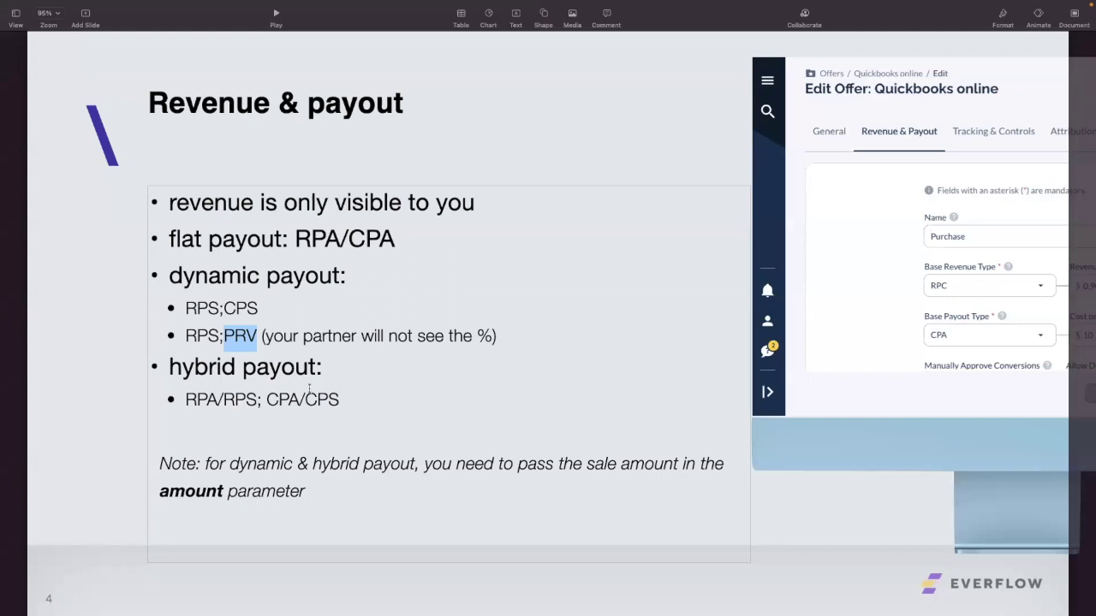
pyautogui.hotkey('ctrl', 'Up')
pyautogui.hotkey('ctrl', 'Left')
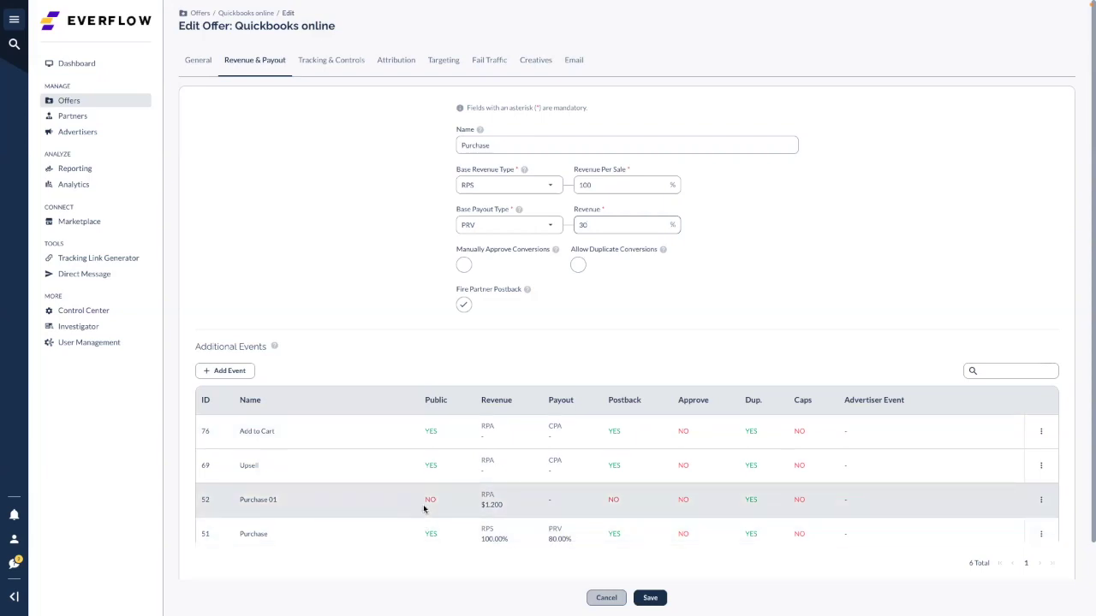
# Step: Open the Tracking & Controls settings of the Quickbooks online offer and view the available tracking domains
pyautogui.click(347, 71)
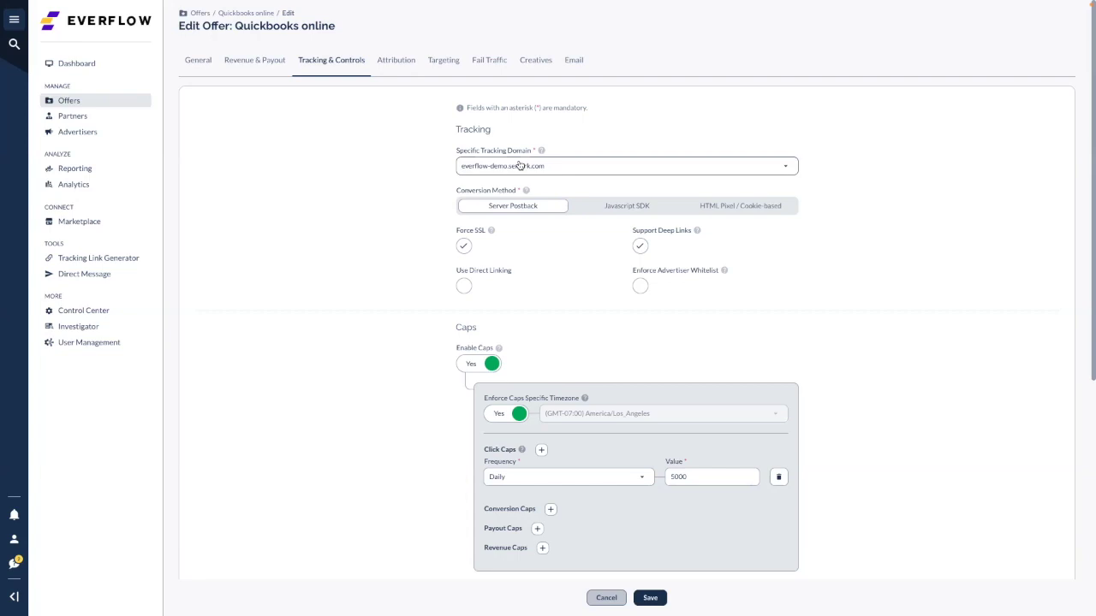
pyautogui.click(519, 166)
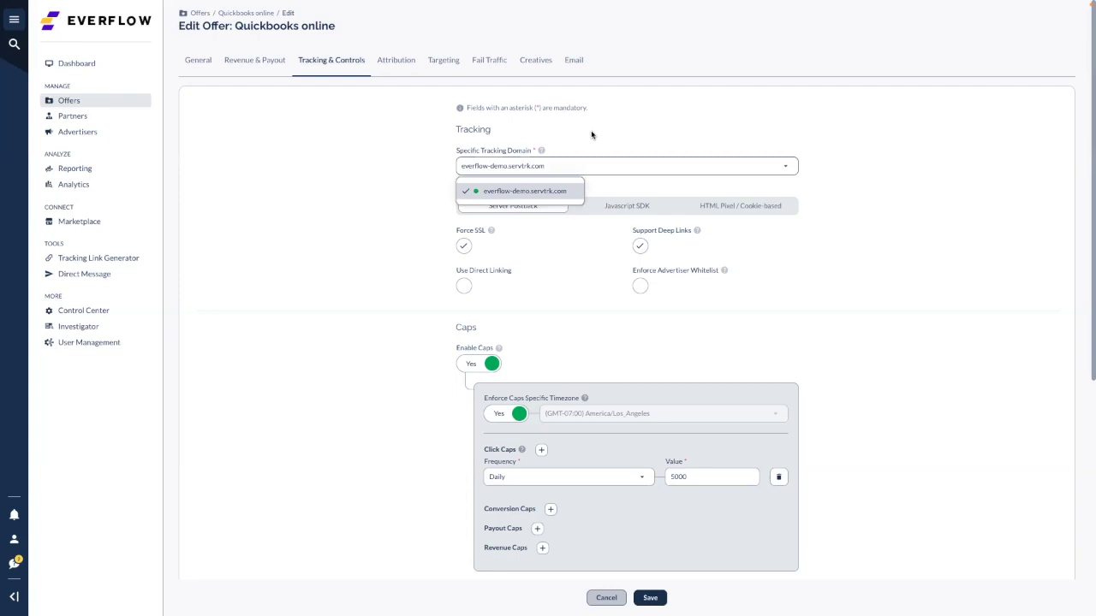
pyautogui.click(337, 224)
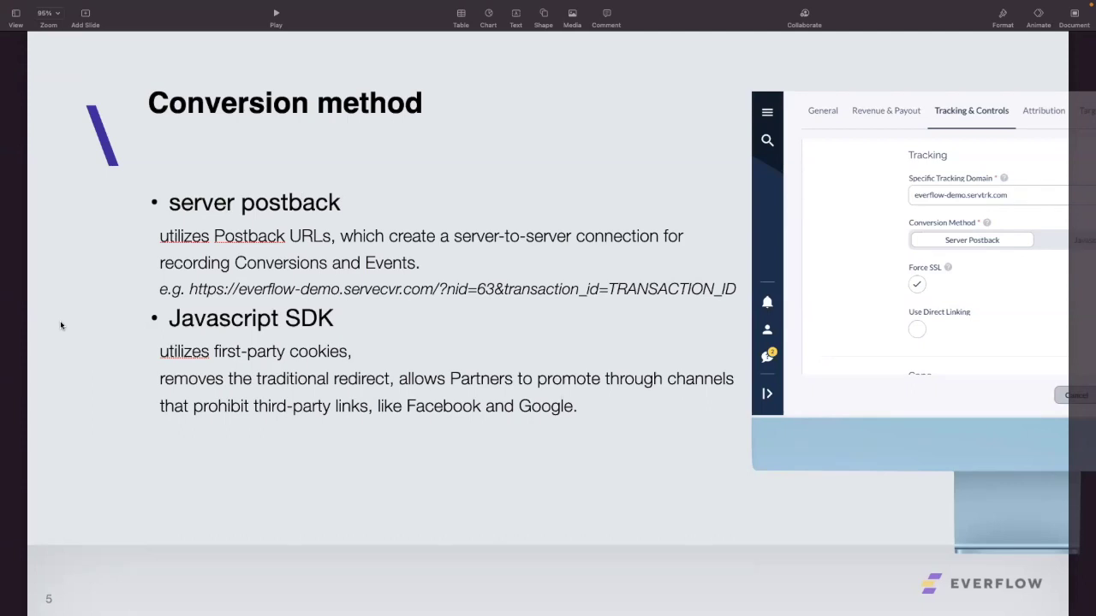
# Step: Switch to the Conversion method slide in Keynote, highlight the example server postback URL, and clear the highlight
pyautogui.click(165, 293)
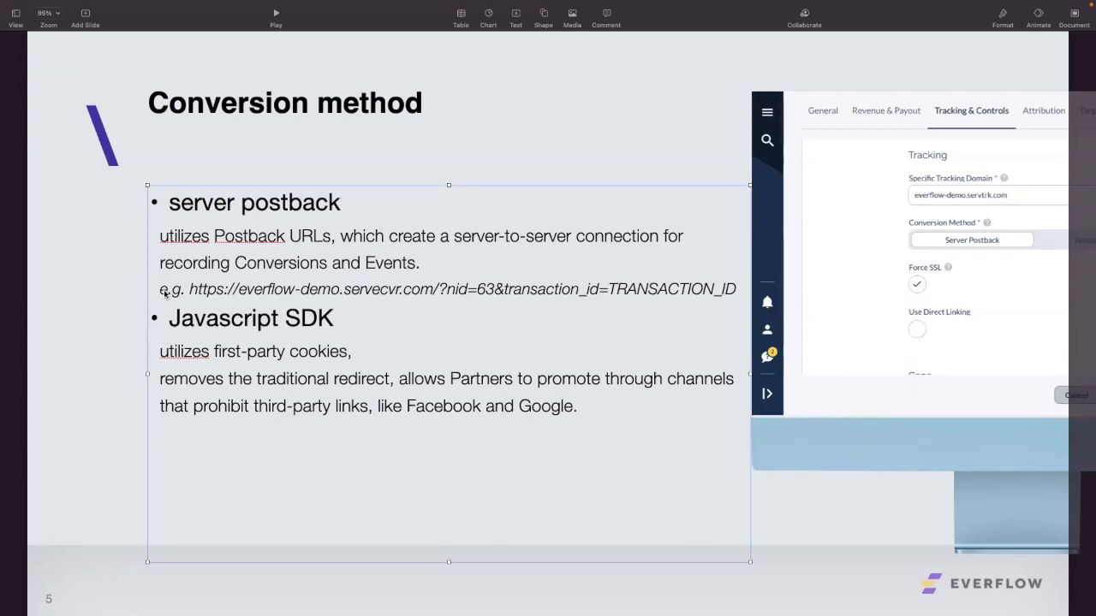
pyautogui.tripleClick(164, 292)
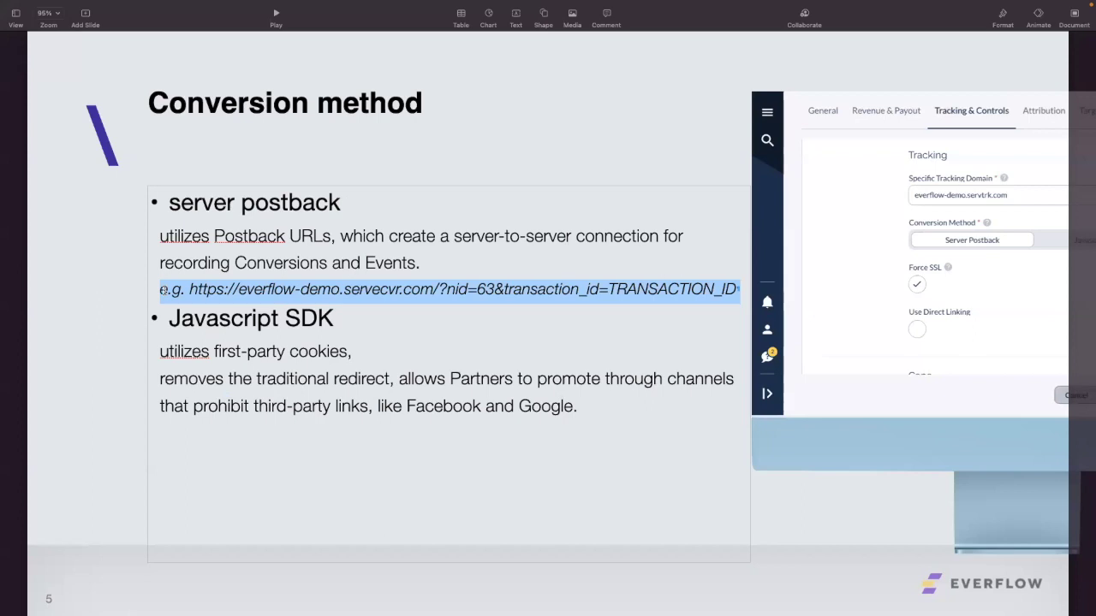
pyautogui.click(409, 204)
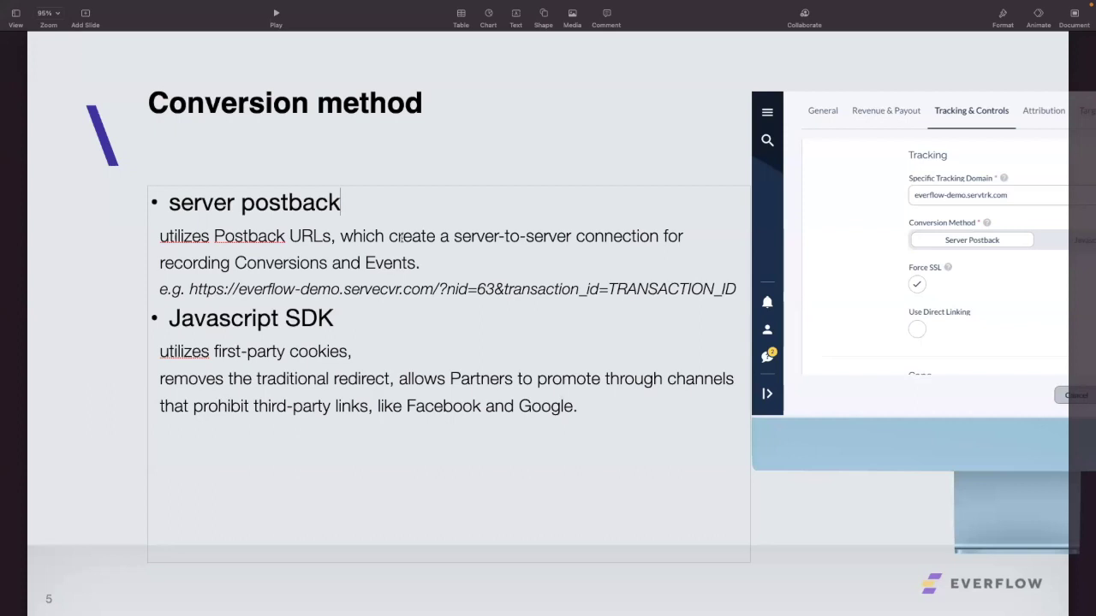
# Step: Switch back to Everflow, set the offer's conversion method to Javascript SDK, and enable direct linking
pyautogui.click(626, 205)
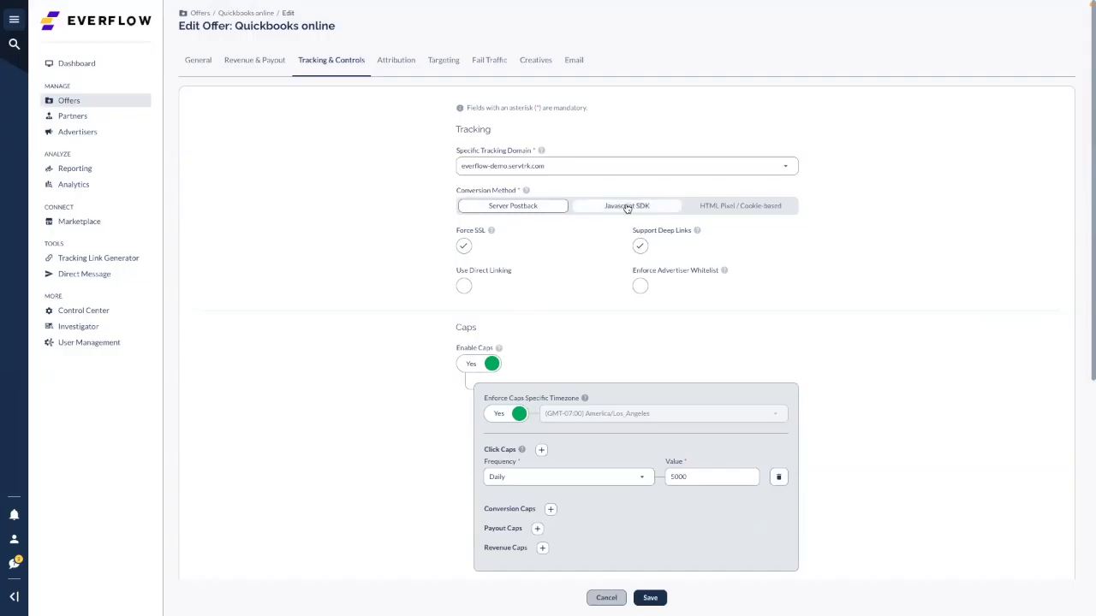
pyautogui.click(463, 288)
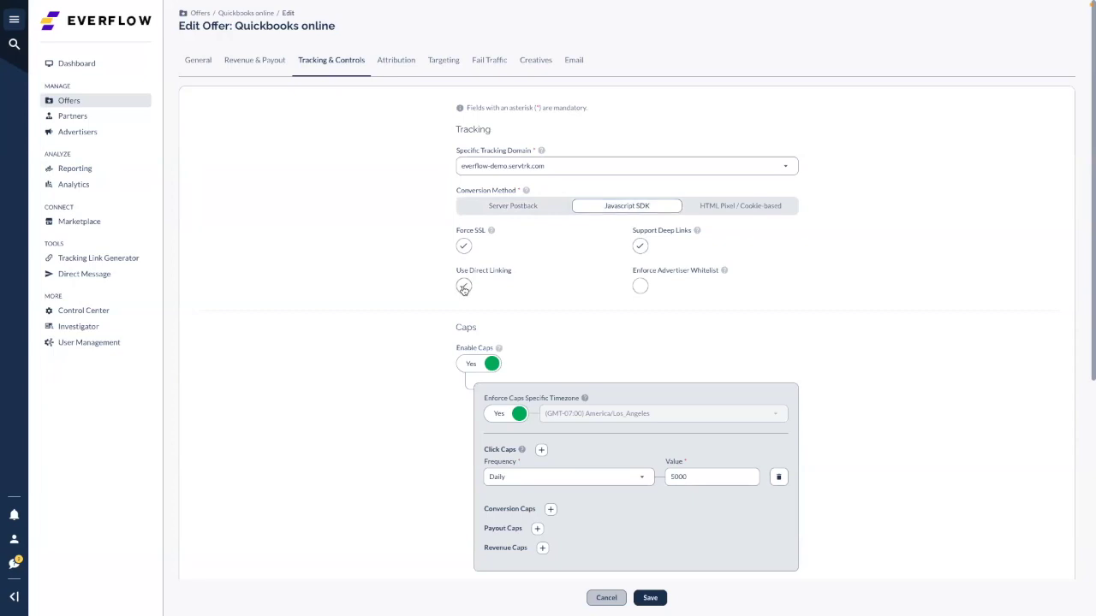
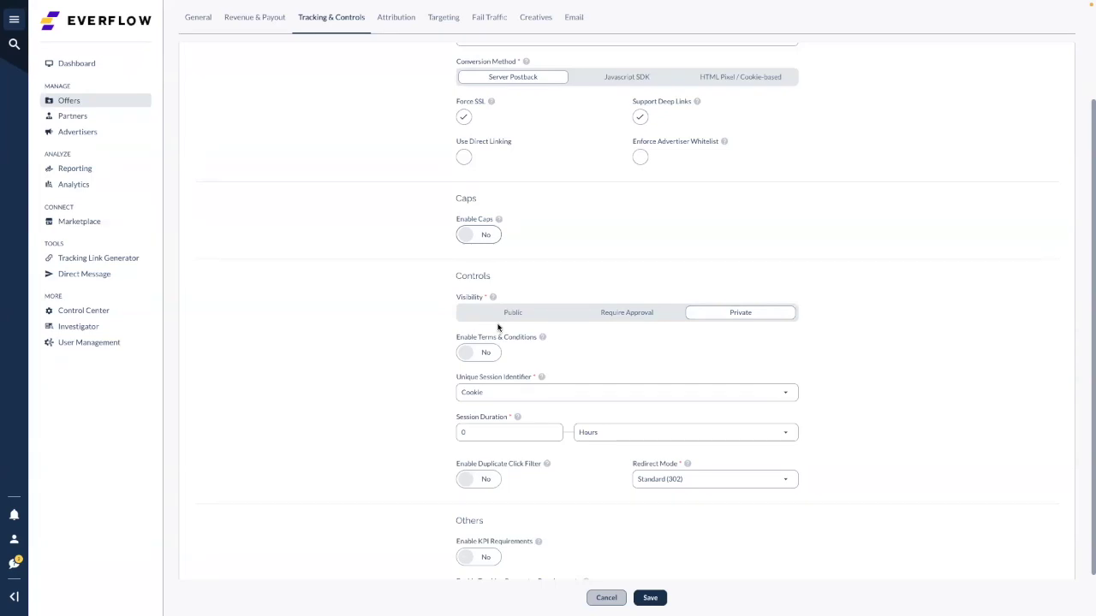
# Step: Turn on the offer's terms and conditions to view their fields, and turn them off again
pyautogui.scroll(-1, 497, 327)
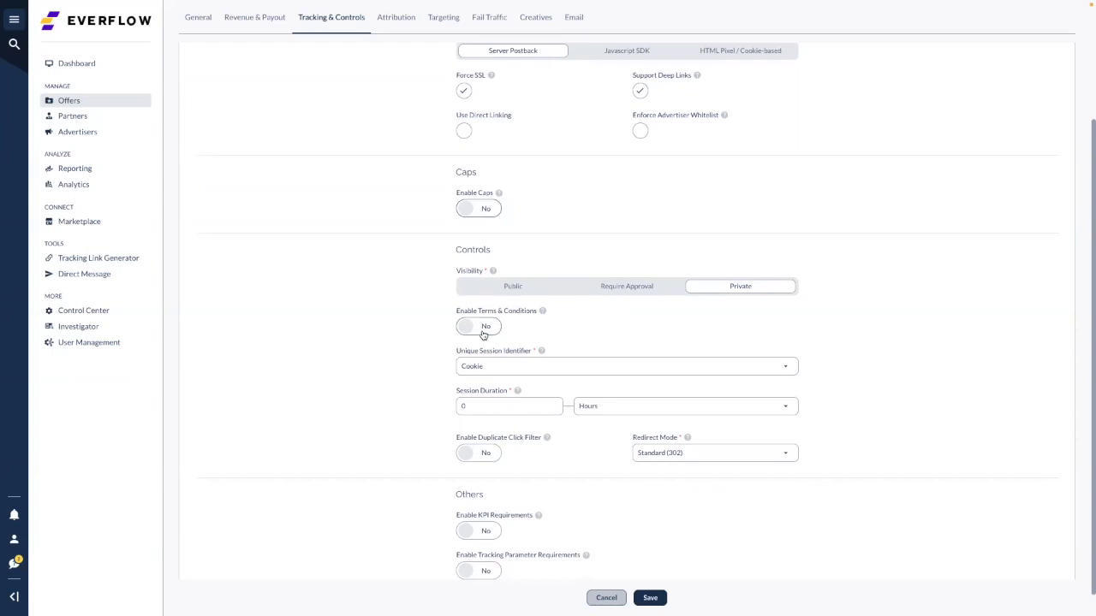
pyautogui.click(482, 329)
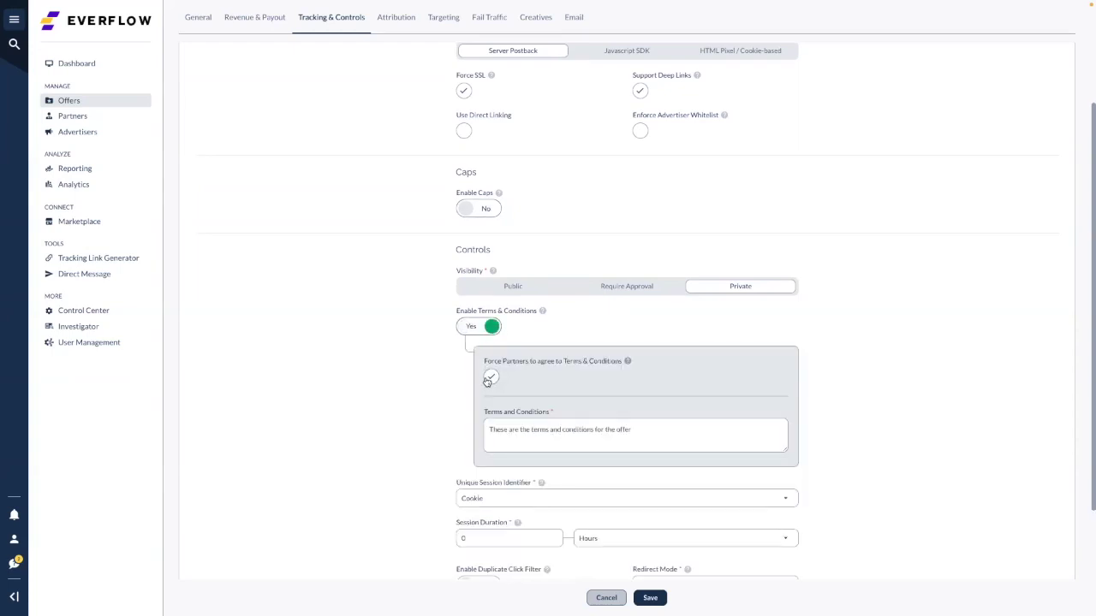
pyautogui.click(482, 333)
pyautogui.scroll(-1, 481, 334)
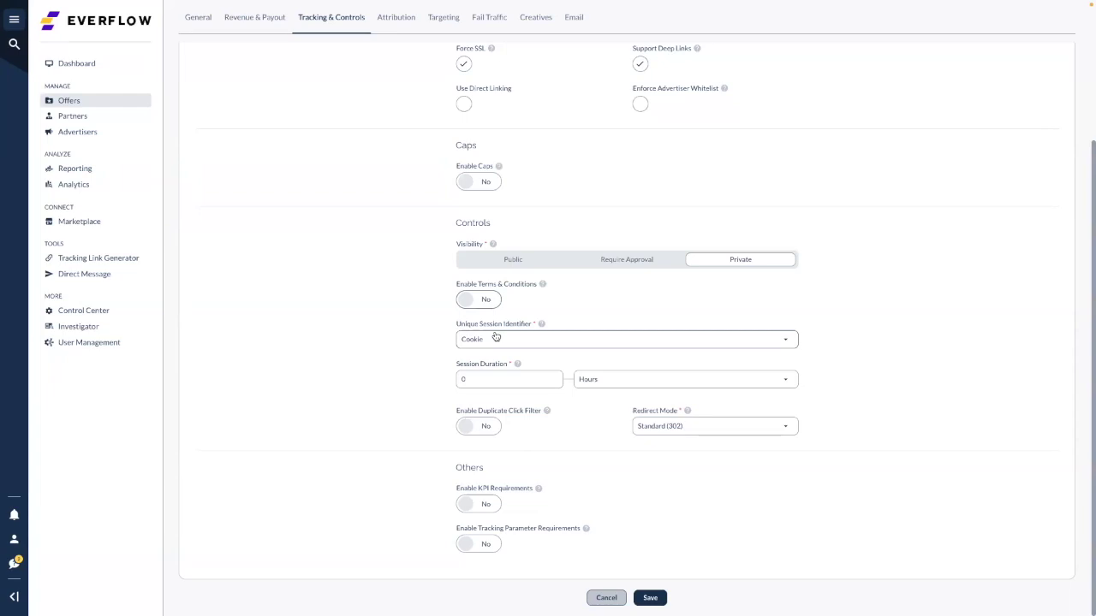
# Step: Examine the offer's options for the unique session identifier, the duplicate click filter, and the redirect mode, keeping the existing choices
pyautogui.click(500, 340)
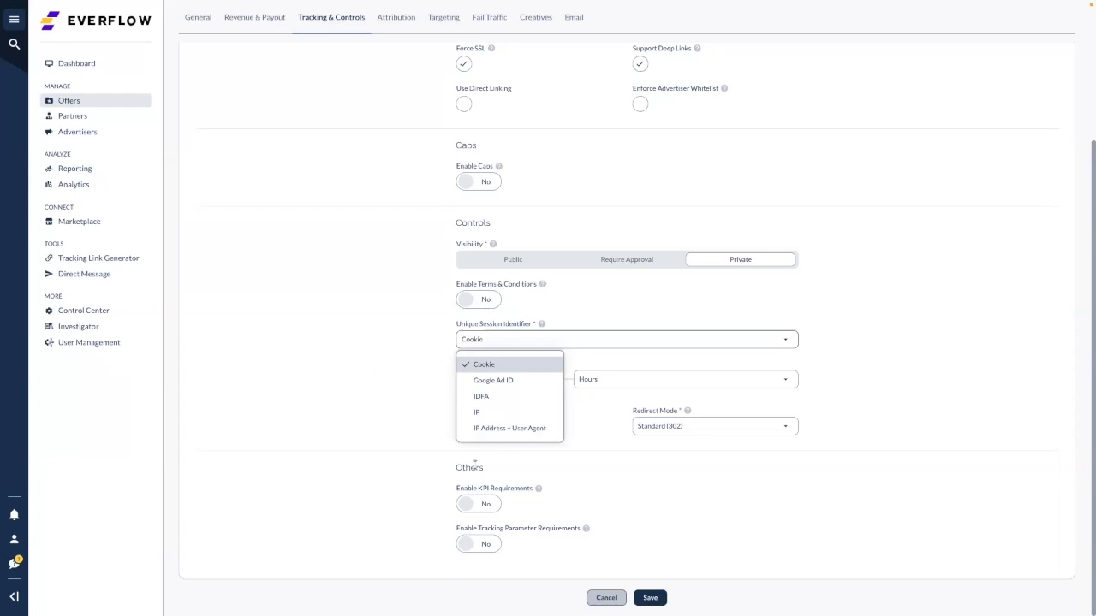
pyautogui.click(387, 430)
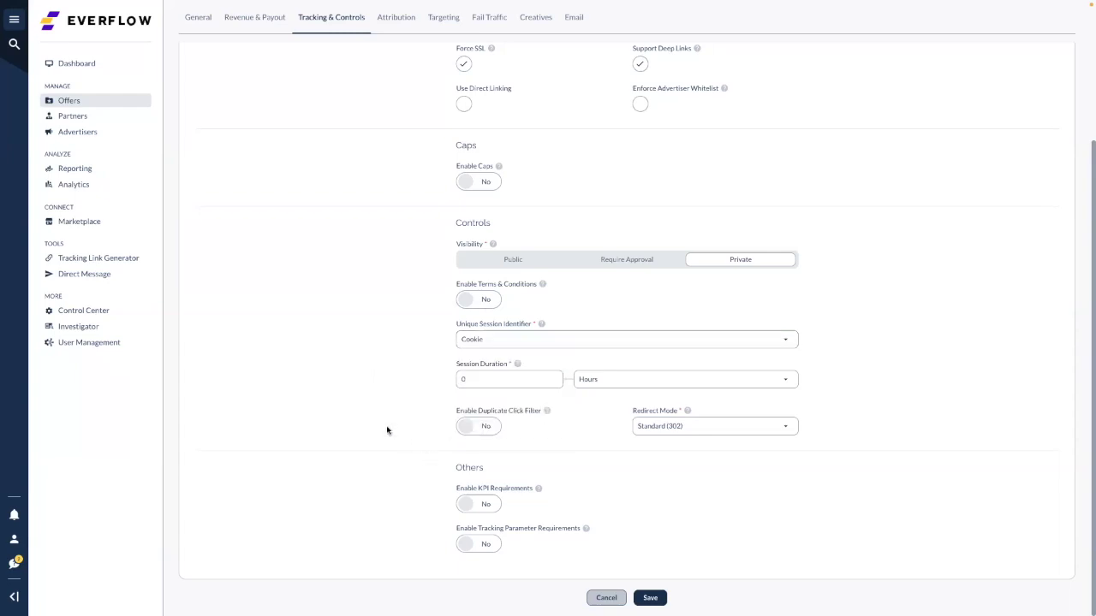
pyautogui.click(480, 431)
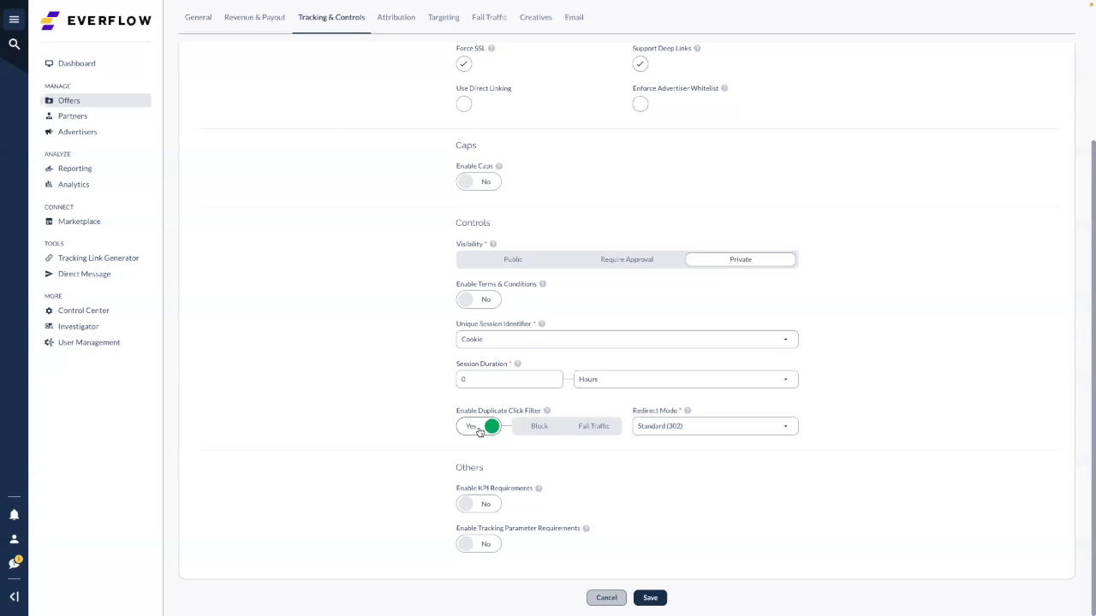
pyautogui.click(481, 431)
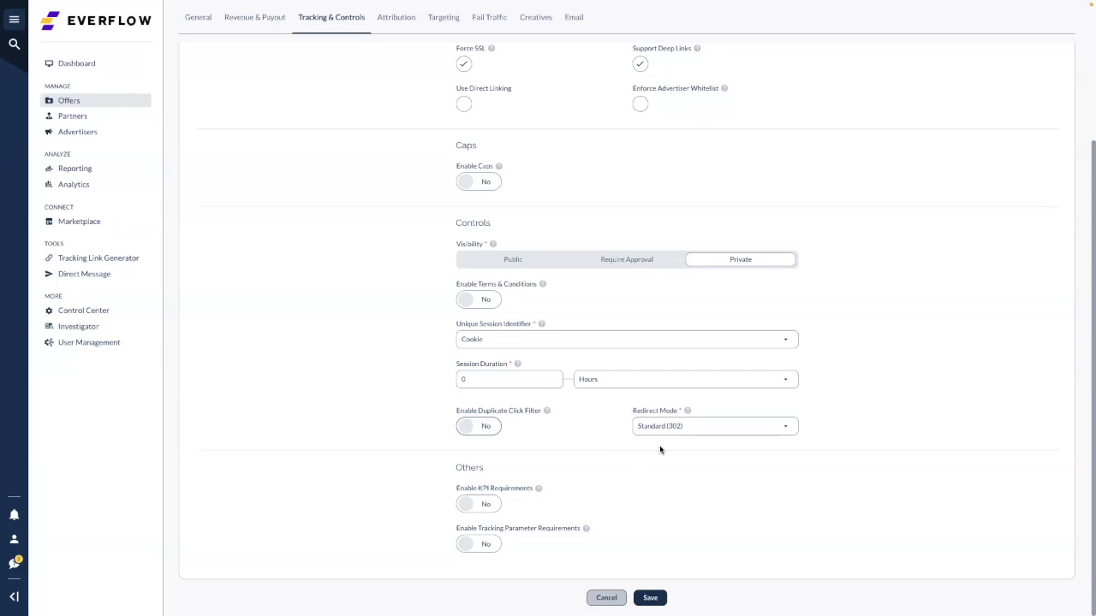
pyautogui.click(679, 428)
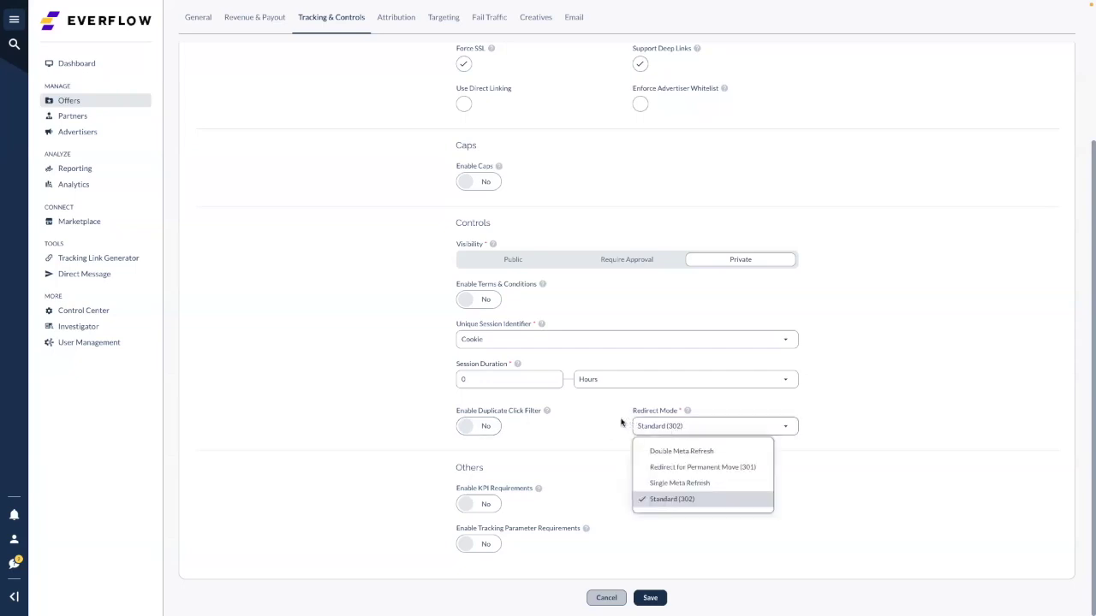
pyautogui.click(599, 439)
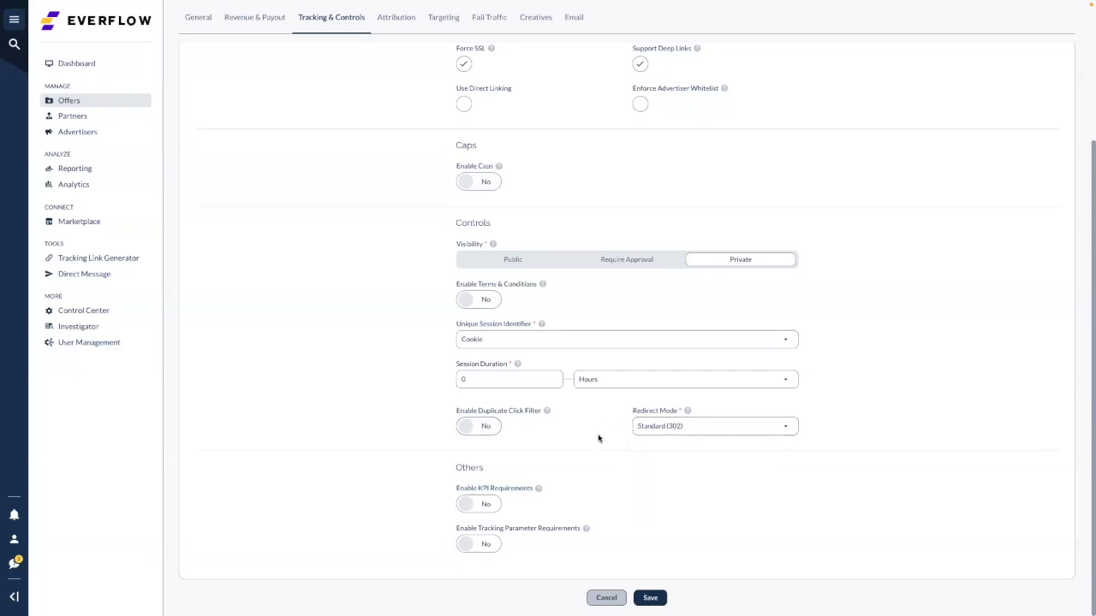
# Step: Turn on the KPI requirements and the tracking parameter requirements to view their fields, turning each off again
pyautogui.click(484, 512)
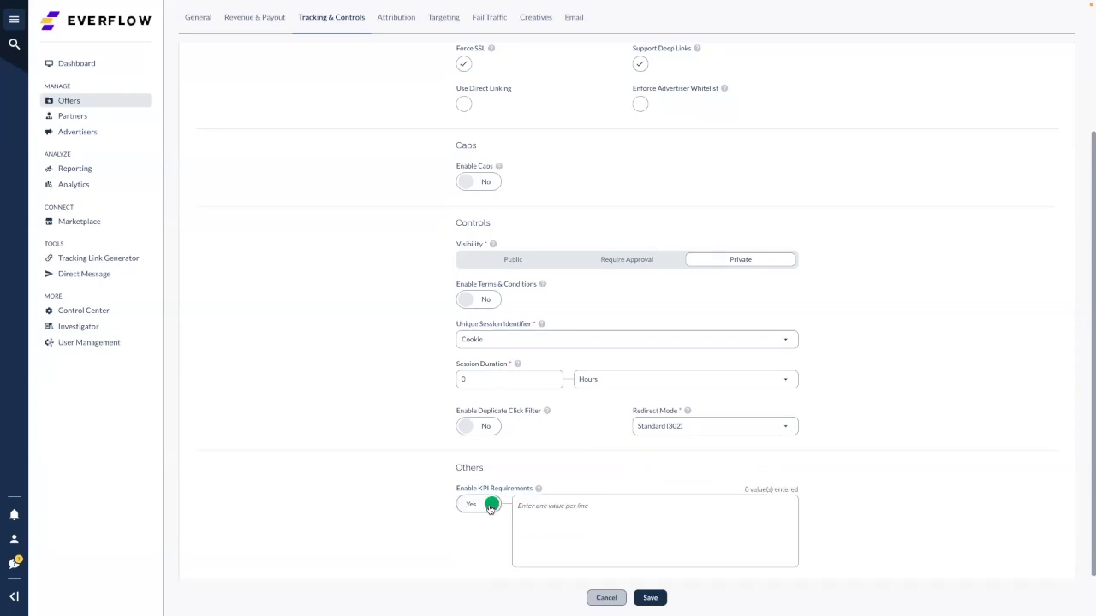
pyautogui.click(491, 506)
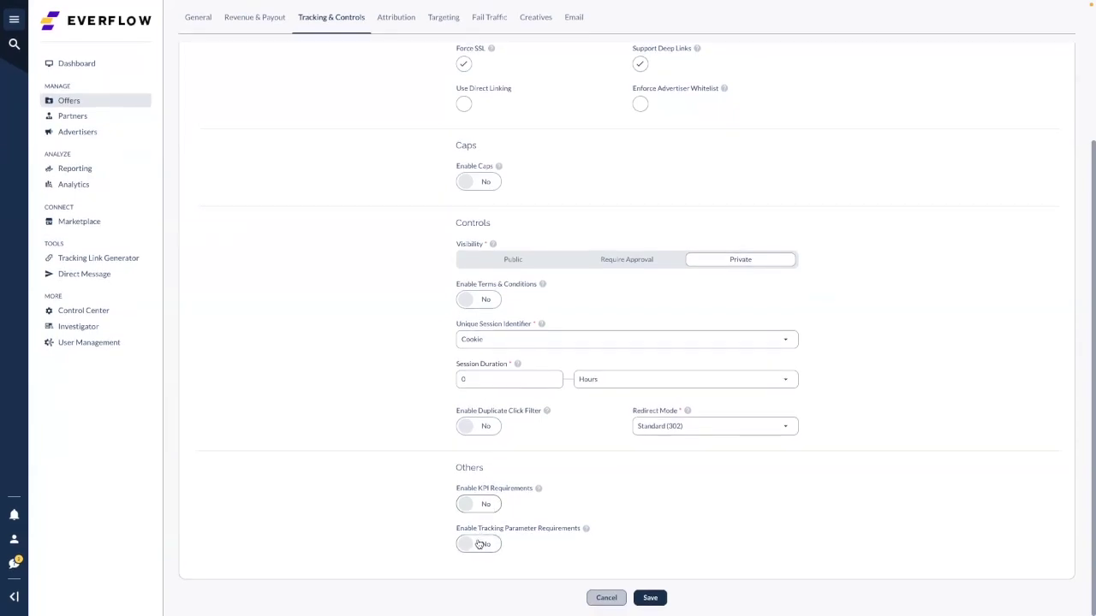
pyautogui.click(479, 545)
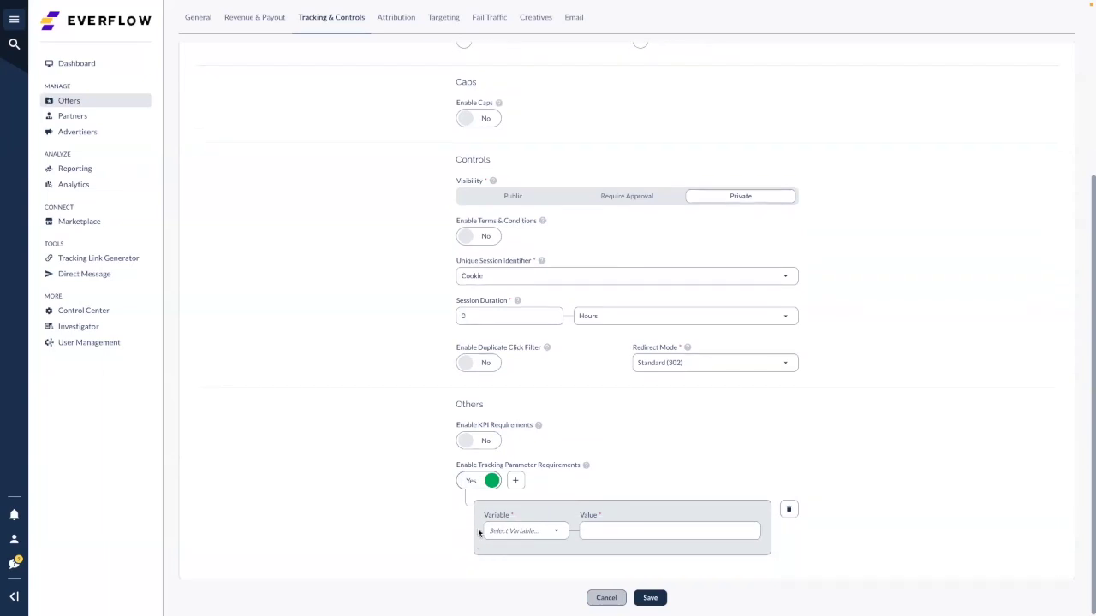
pyautogui.click(482, 481)
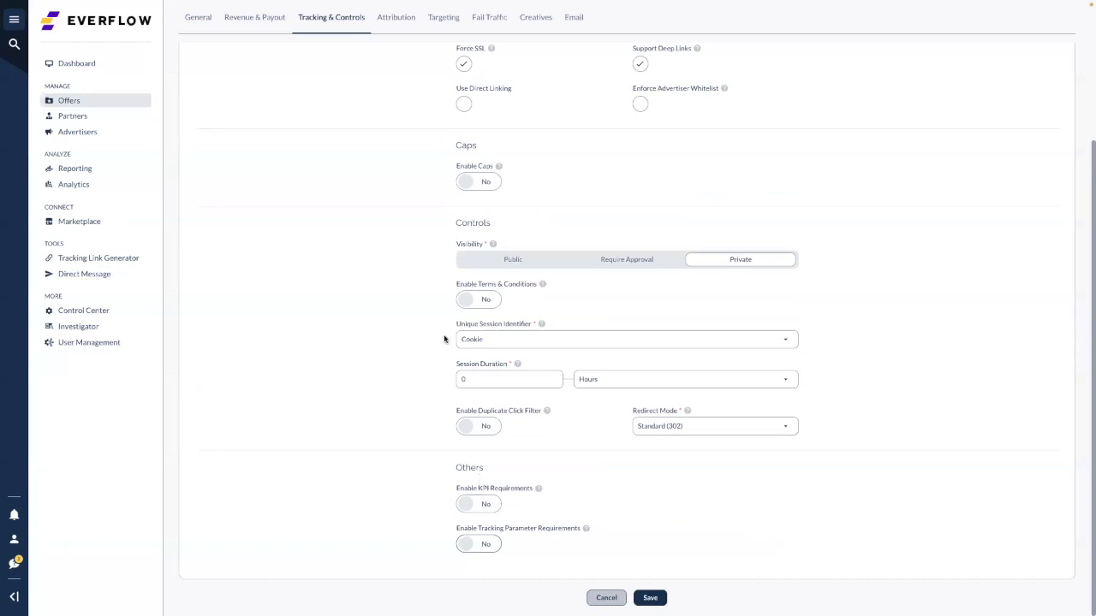
# Step: Open the offer's Attribution settings, try First Touch as the attribution method, and return to Last Touch
pyautogui.click(398, 24)
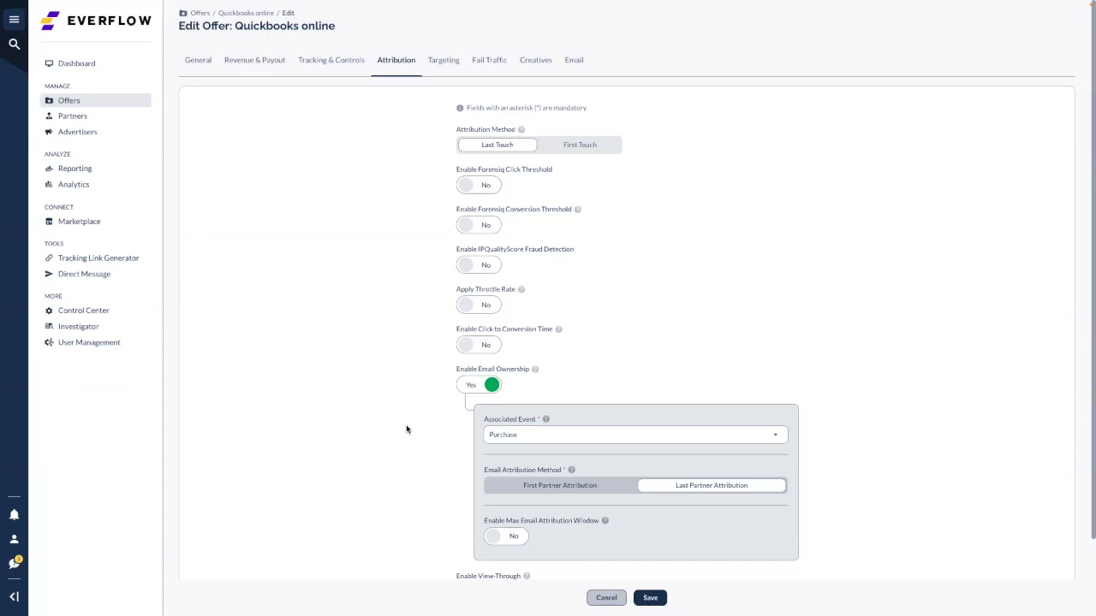
pyautogui.click(590, 150)
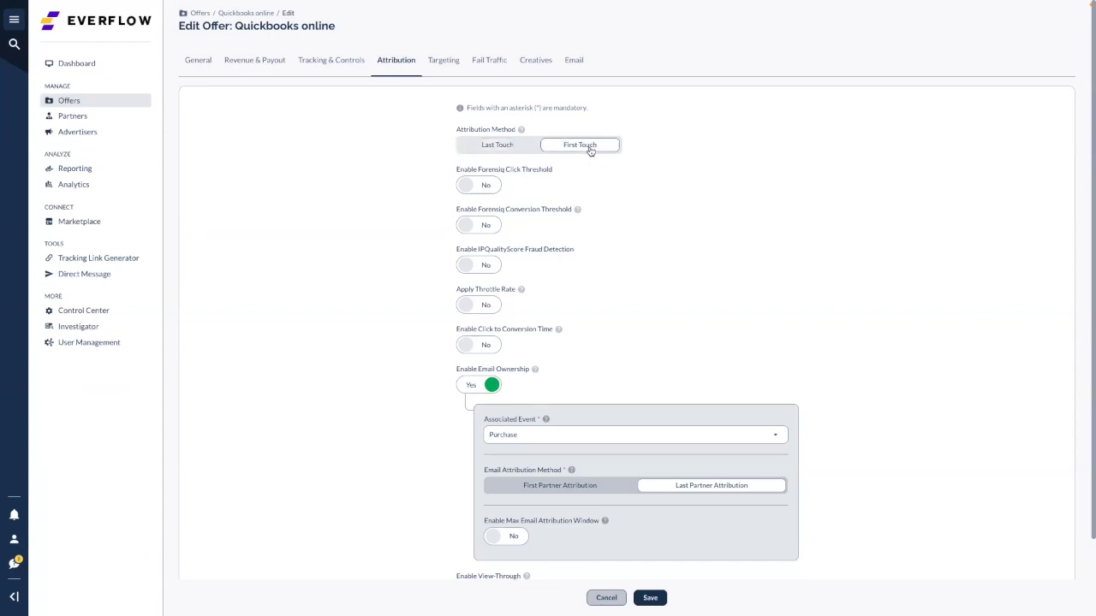
pyautogui.click(522, 152)
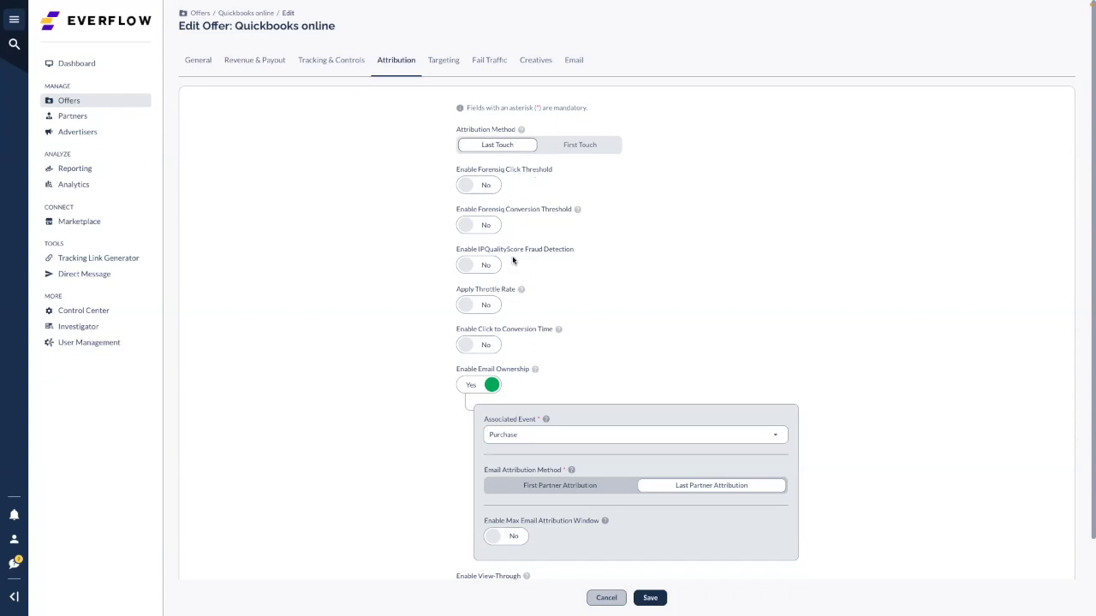
# Step: Enable View-Through in the Attribution settings and bring its destination URL and lookback window fields into view
pyautogui.scroll(-1, 505, 274)
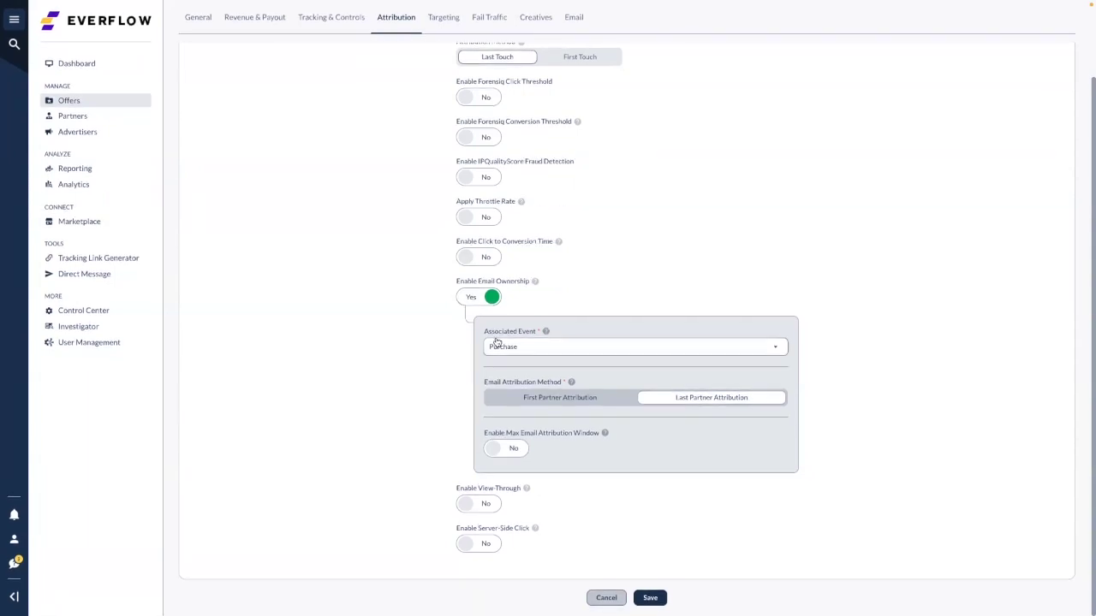
pyautogui.click(485, 503)
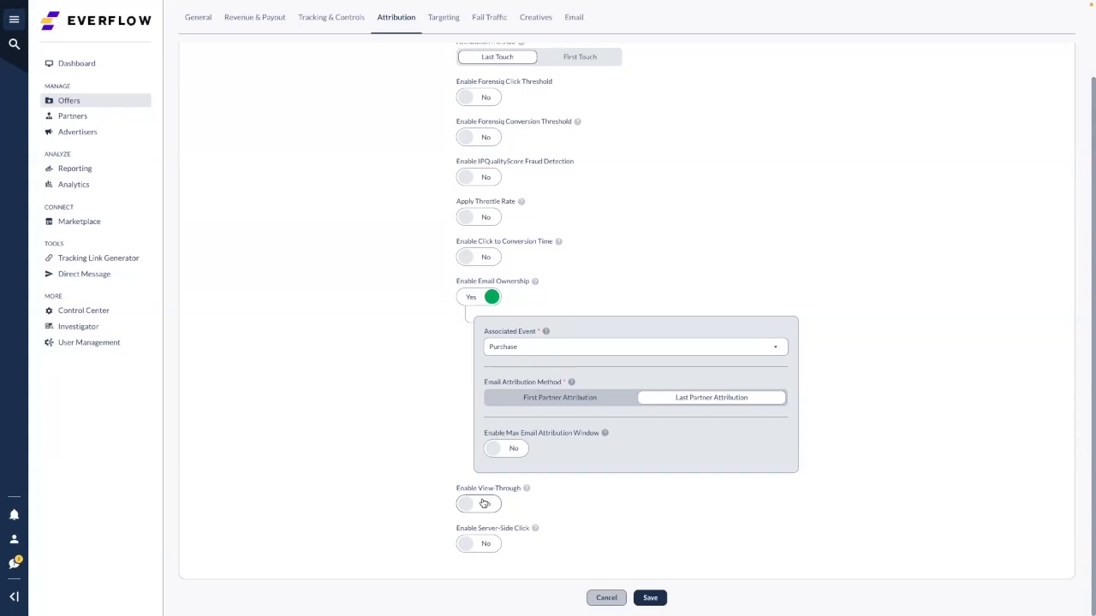
pyautogui.click(484, 503)
pyautogui.scroll(-2, 482, 502)
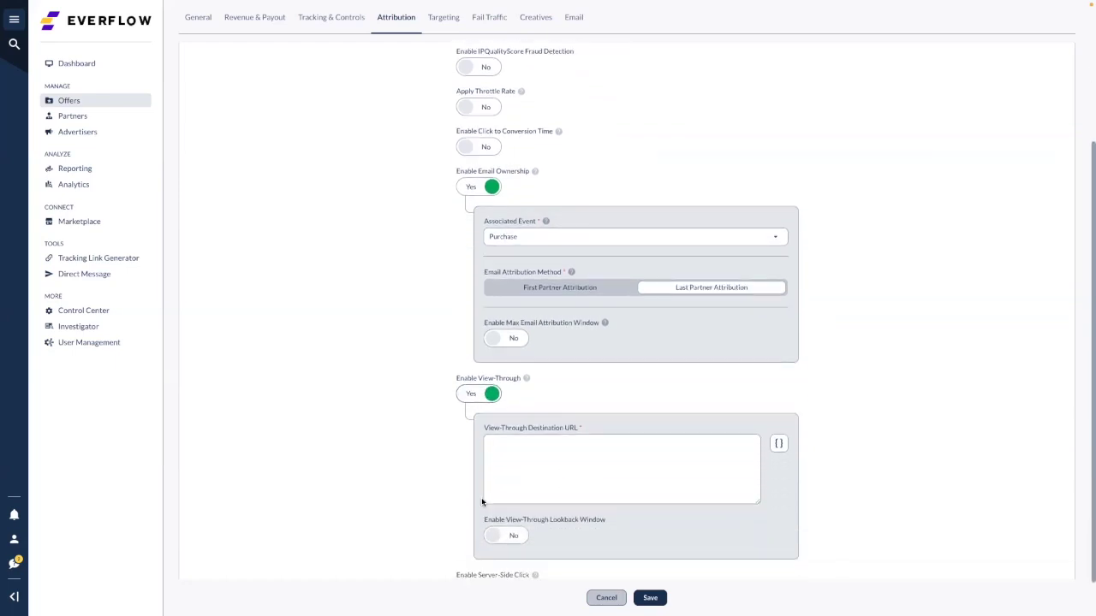
# Step: Look over the View-Through lookback window option and turn View-Through off in the Attribution settings
pyautogui.scroll(-1, 502, 507)
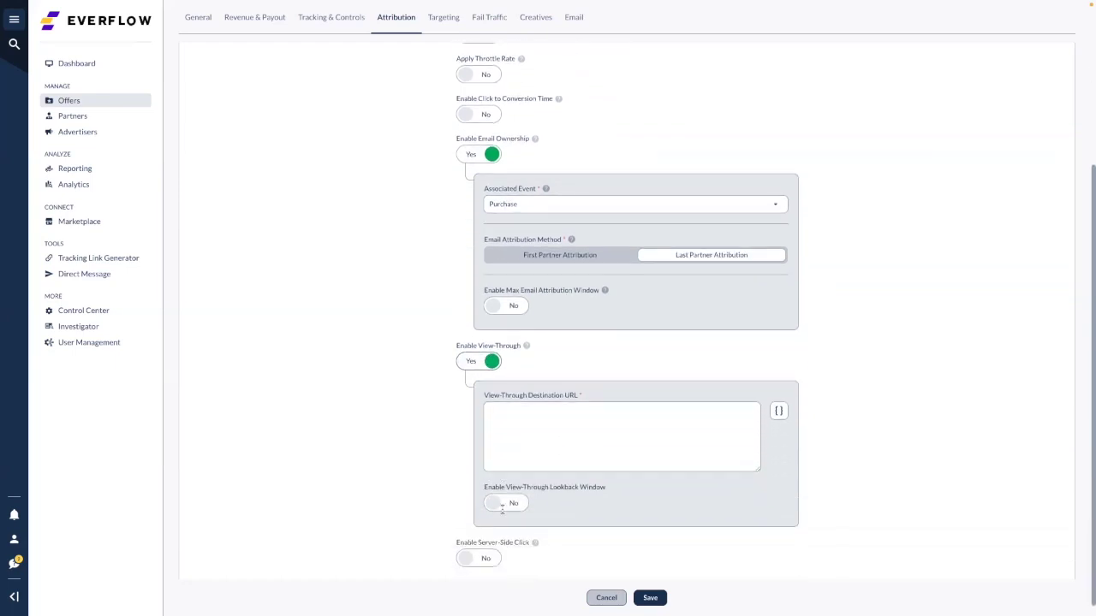
pyautogui.click(483, 363)
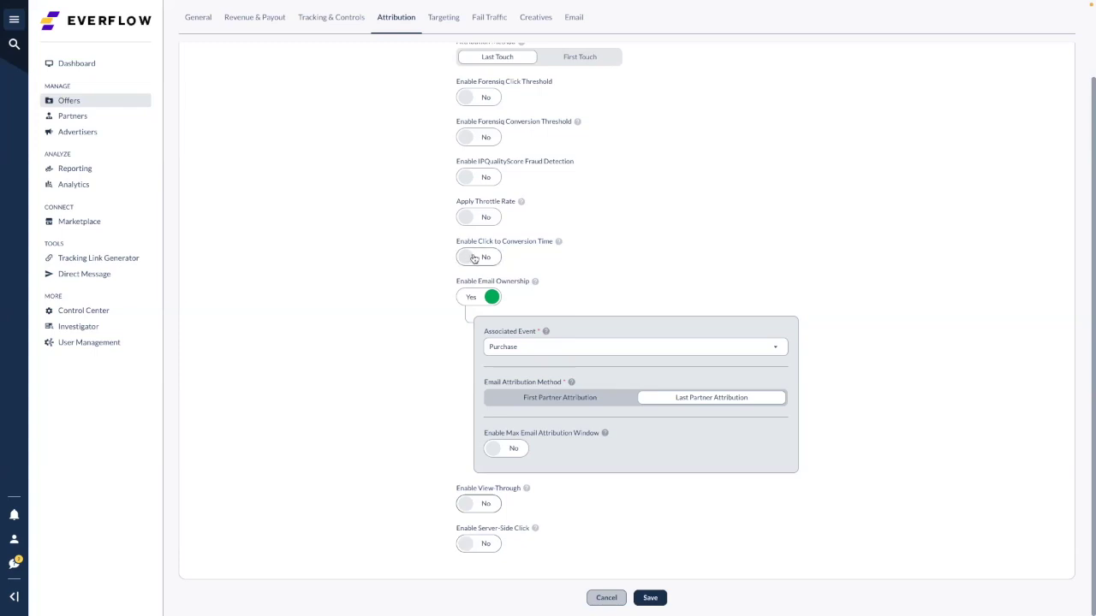
# Step: In the offer's Targeting settings, include the Android platform and exclude the BlackBerry OS platform
pyautogui.click(446, 19)
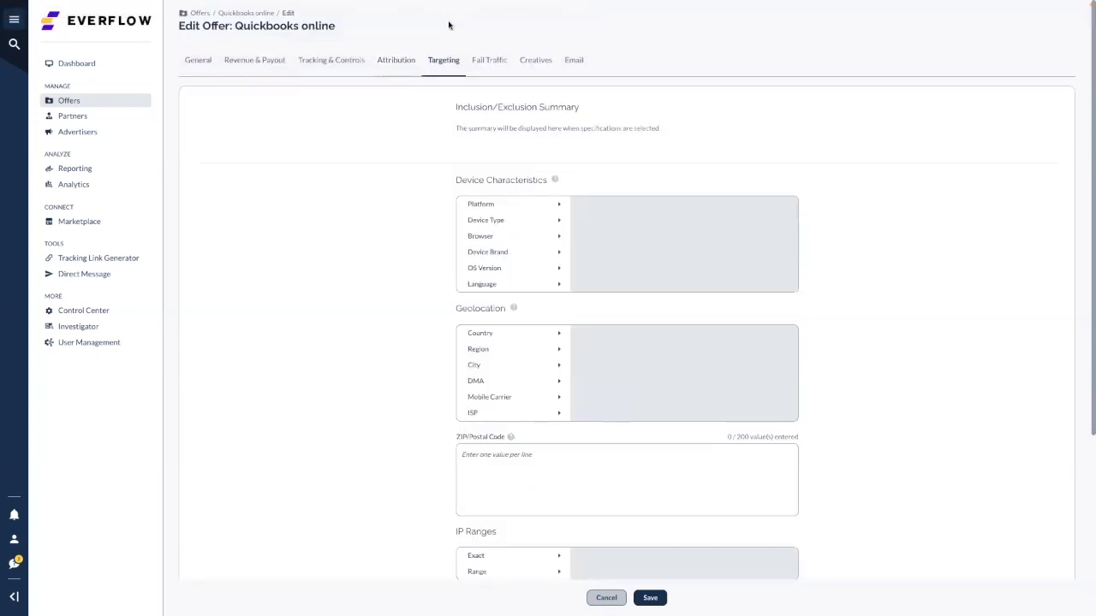
pyautogui.click(545, 208)
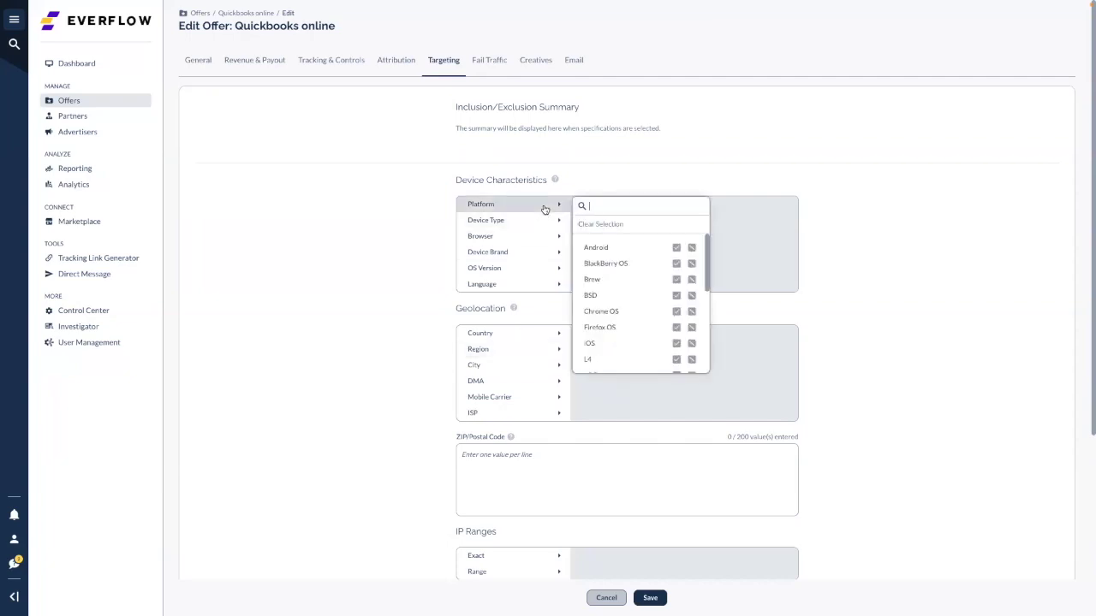
pyautogui.click(678, 249)
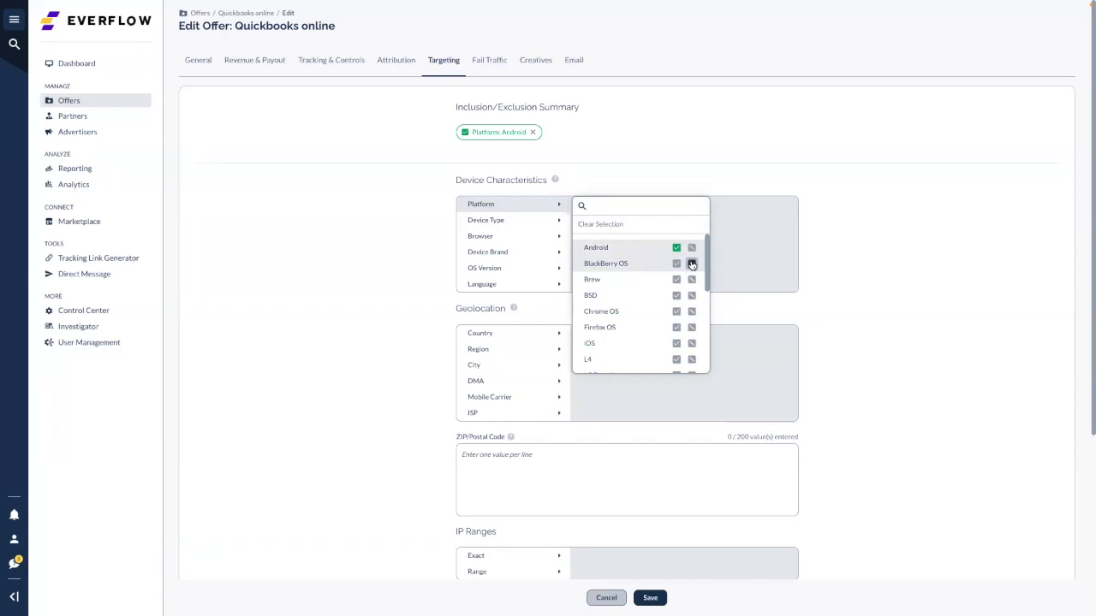
pyautogui.click(692, 265)
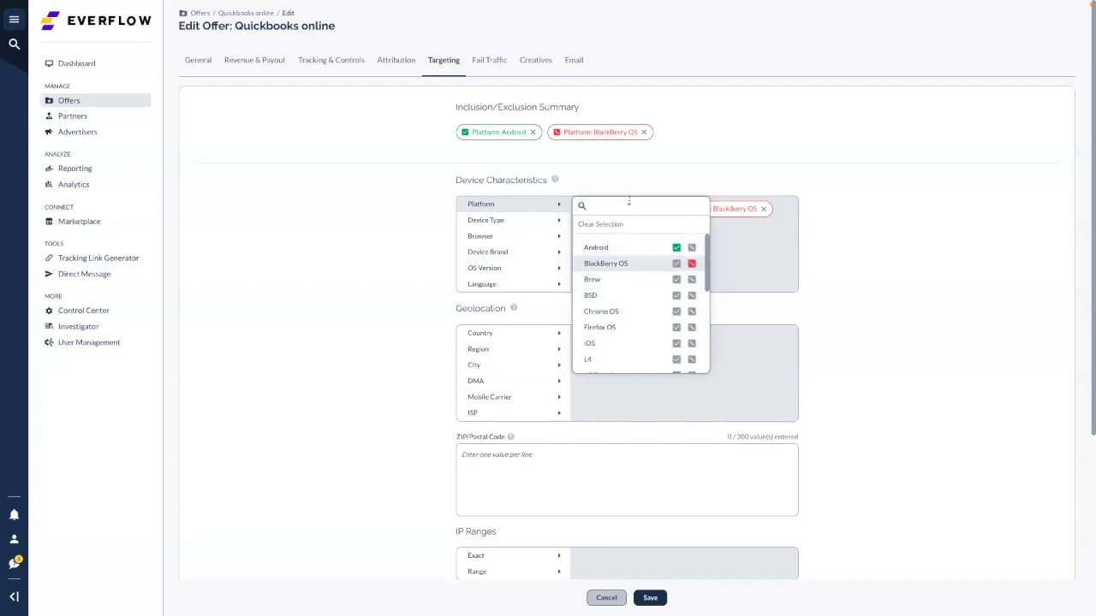
# Step: Remove the BlackBerry OS exclusion and look over the geolocation, IP range, connection type and additional targeting options
pyautogui.click(643, 133)
pyautogui.click(353, 238)
pyautogui.scroll(-3, 352, 238)
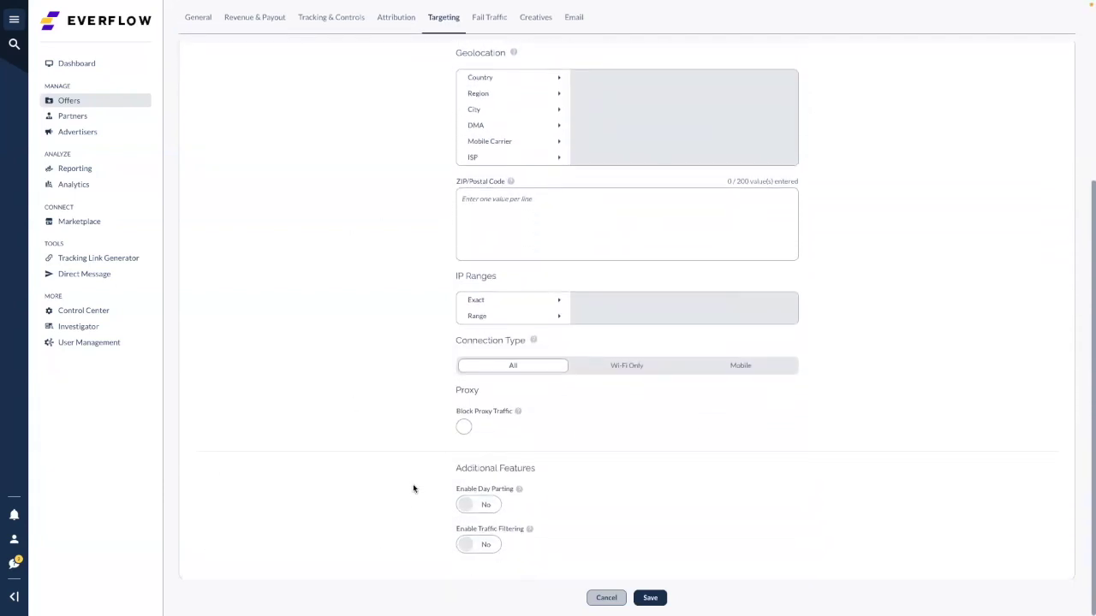
pyautogui.scroll(1, 412, 484)
# Step: Review the offer's Fail Traffic and Creatives settings, and open the new creative form to see its type choices
pyautogui.click(490, 18)
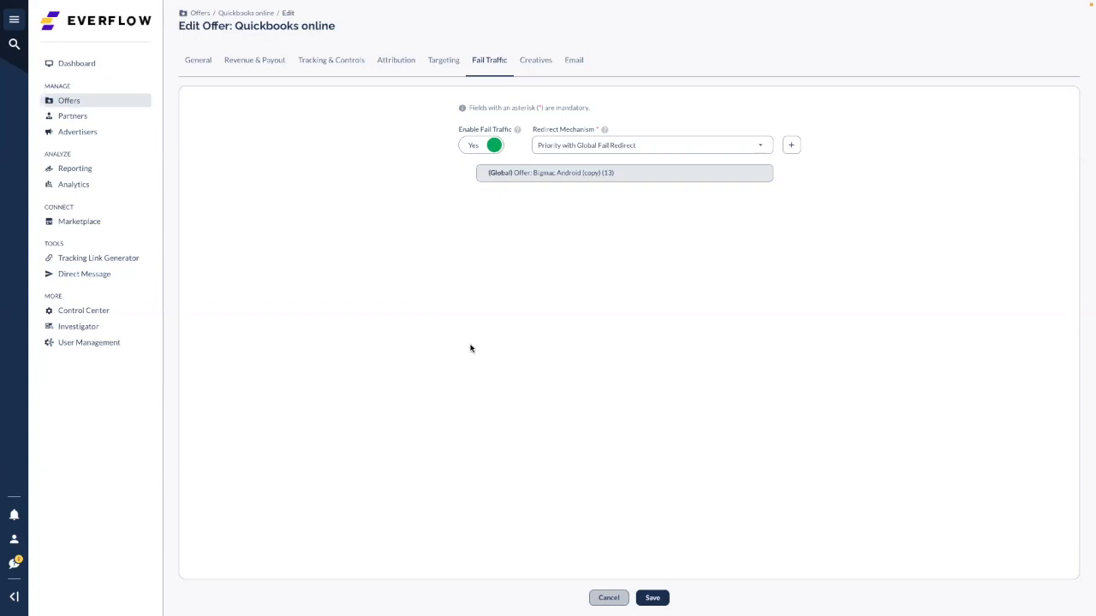
pyautogui.click(536, 60)
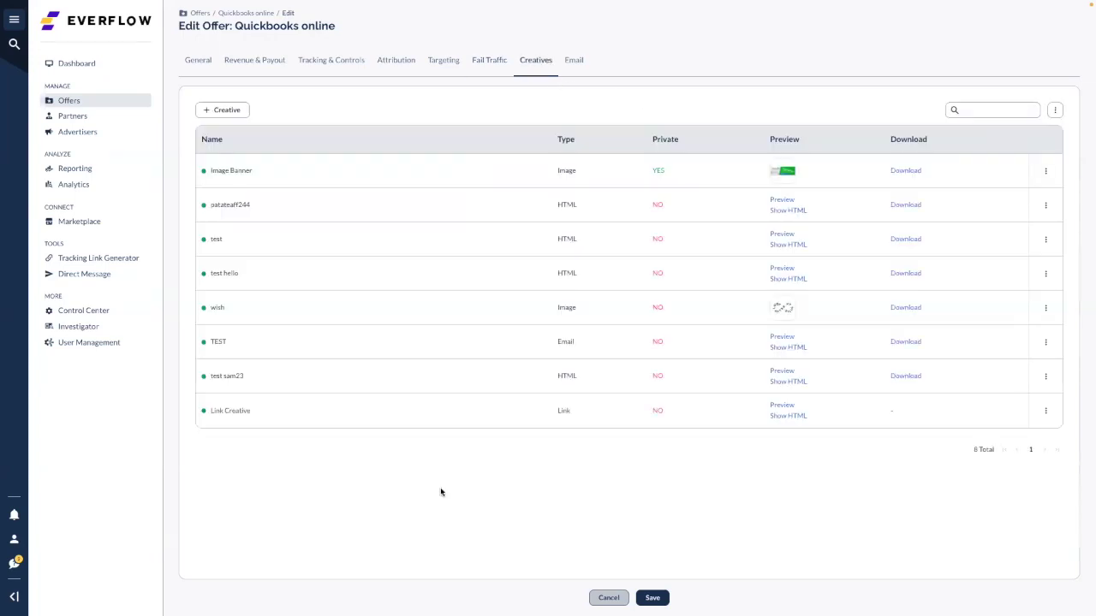
pyautogui.moveTo(445, 599)
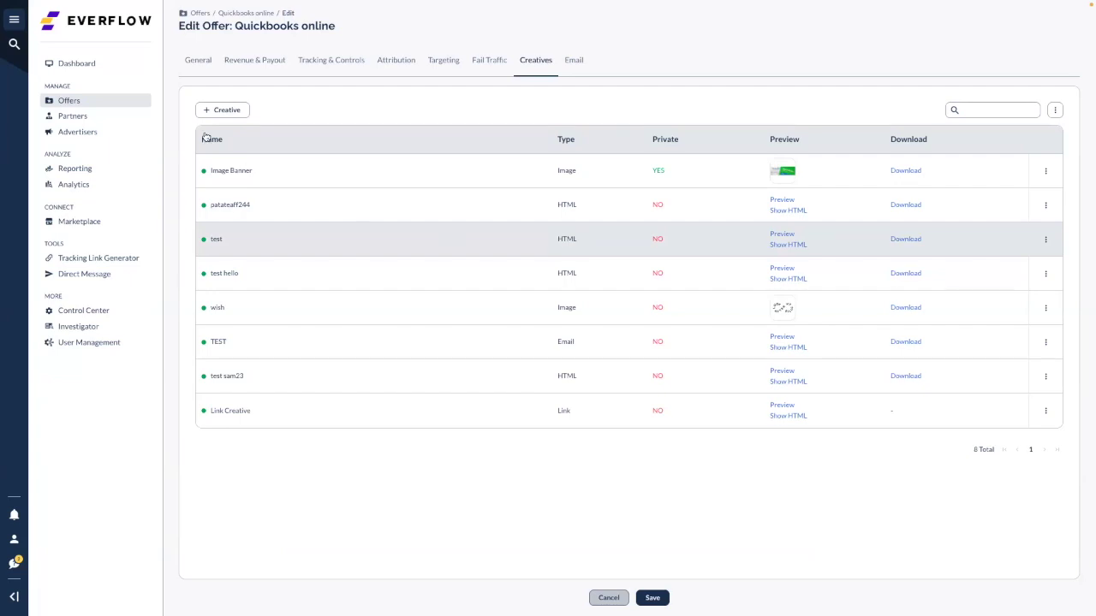
pyautogui.click(224, 111)
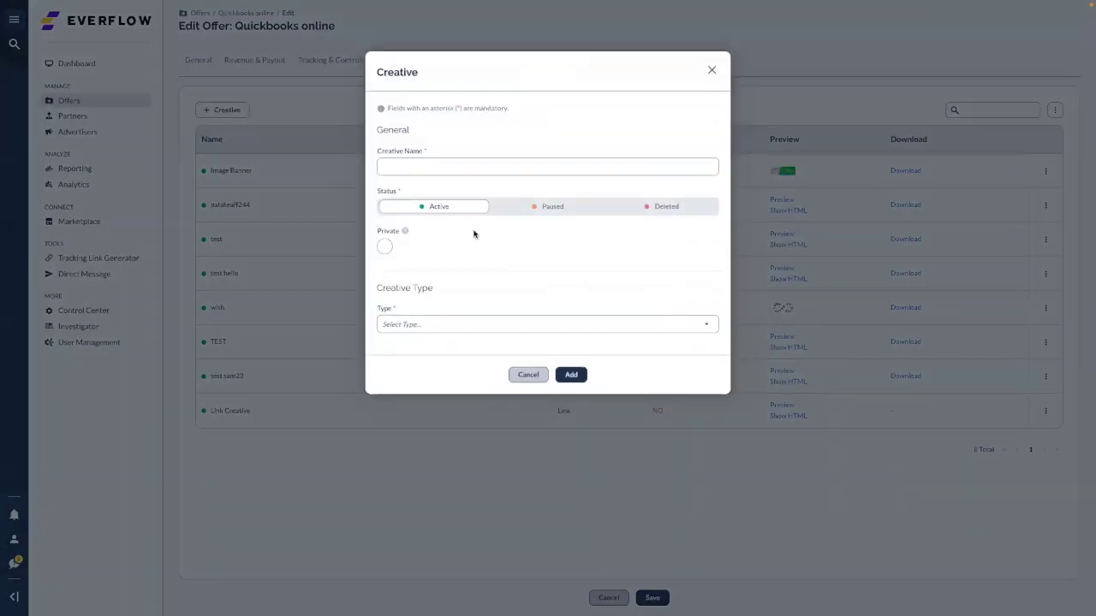
pyautogui.click(451, 324)
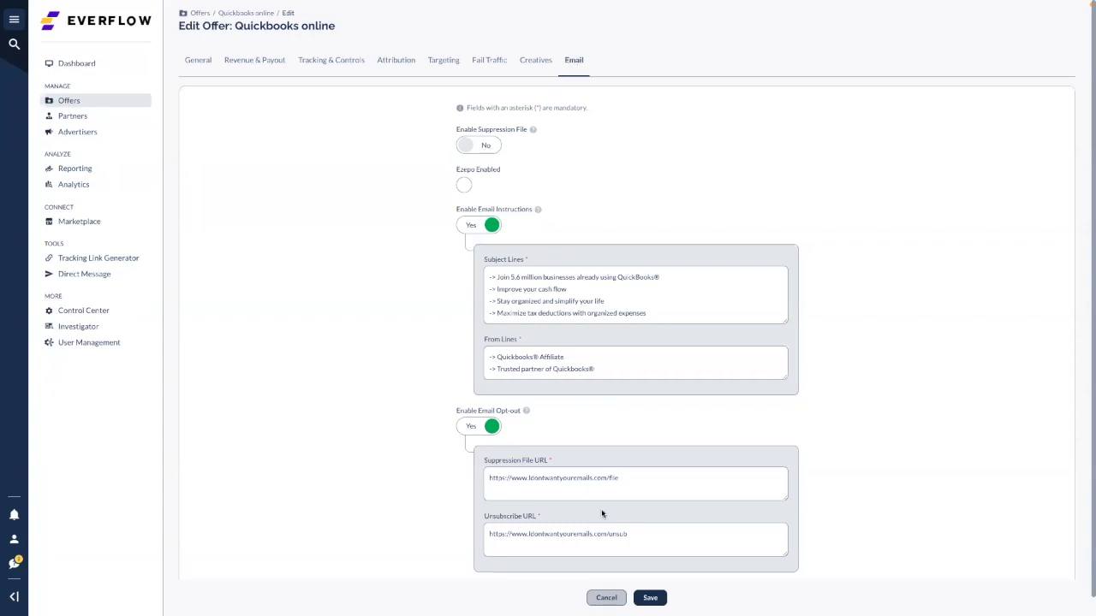
# Step: Finish editing the offer and view the actions available for its general information on the details page
pyautogui.click(662, 600)
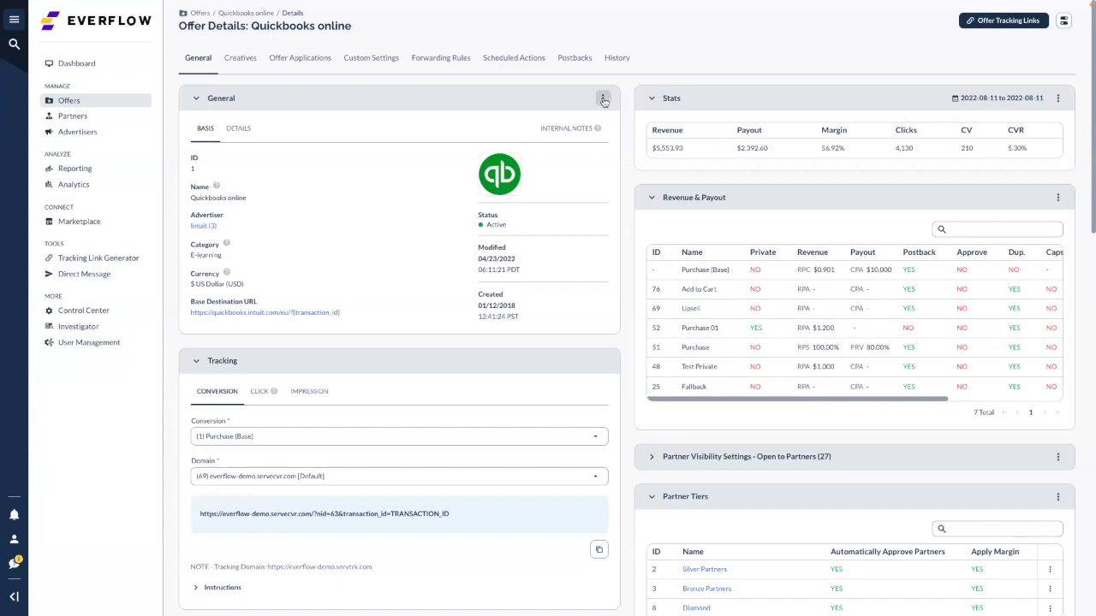
pyautogui.click(603, 99)
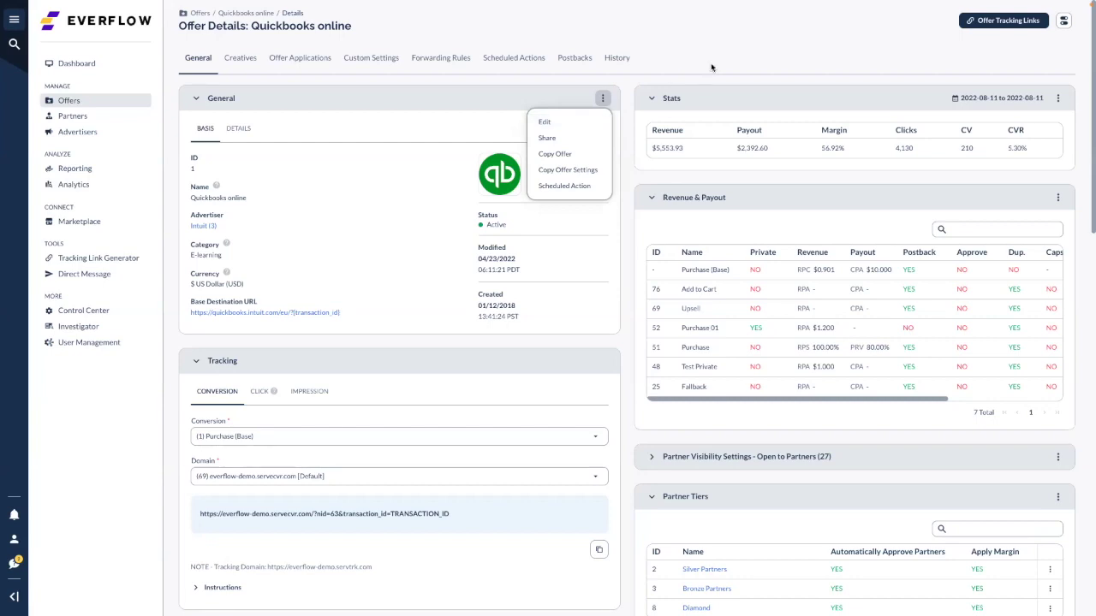
pyautogui.click(487, 407)
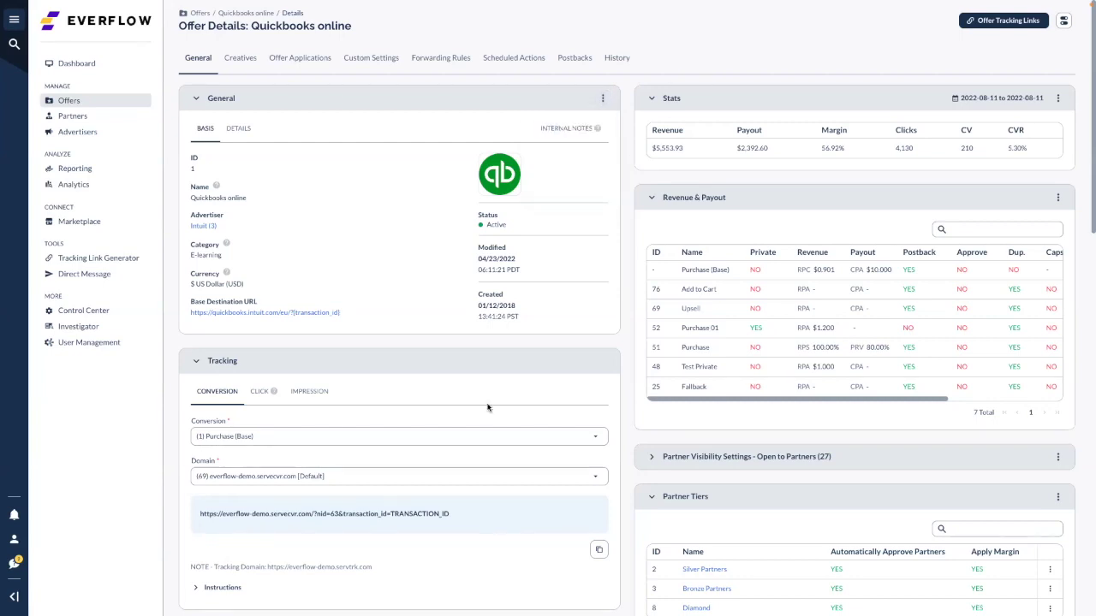
# Step: In the offer's conversion tracking, examine the base purchase postback URL and switch the conversion to (25) Fallback
pyautogui.scroll(-1, 495, 414)
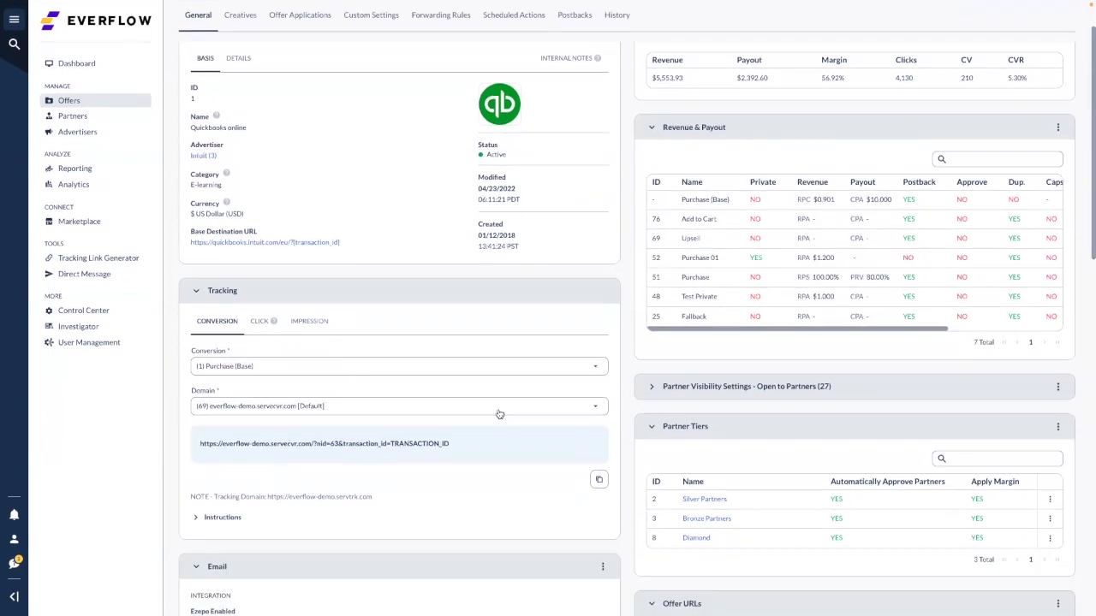
pyautogui.tripleClick(432, 443)
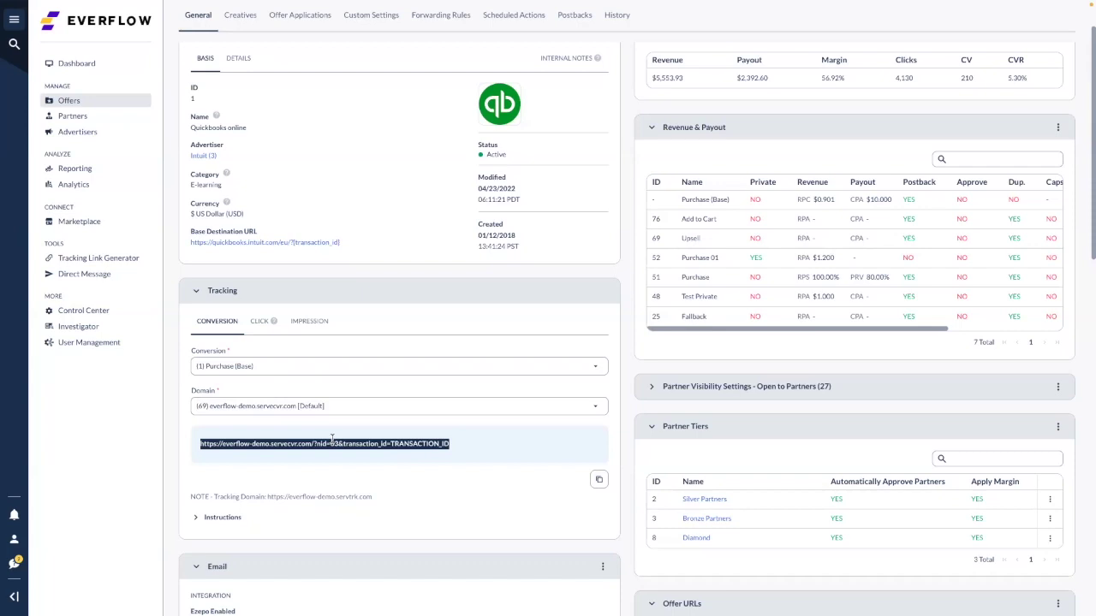
pyautogui.click(338, 370)
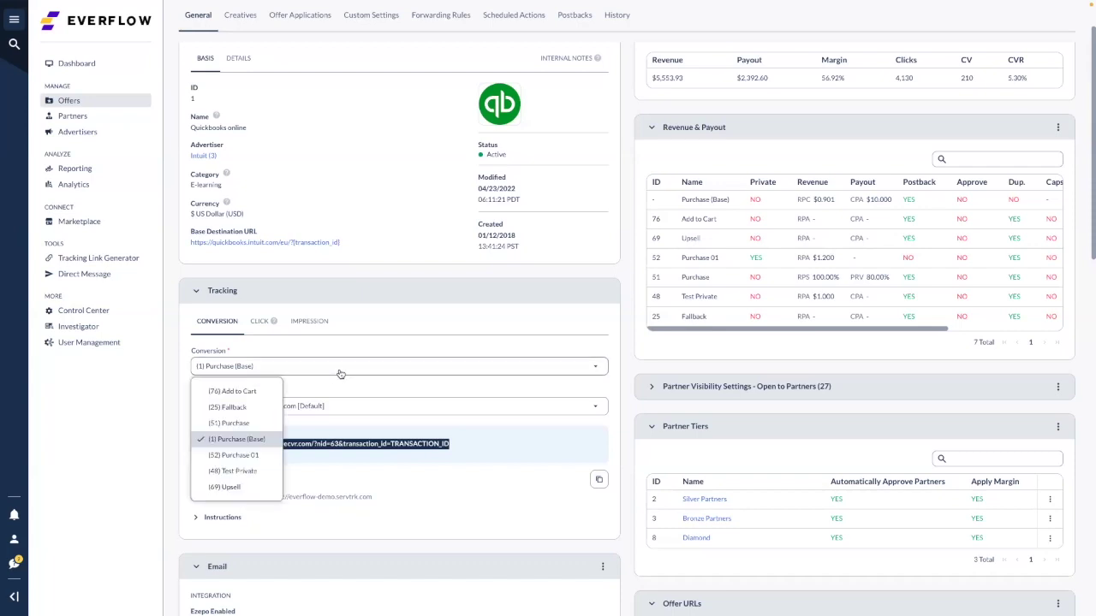
pyautogui.click(255, 407)
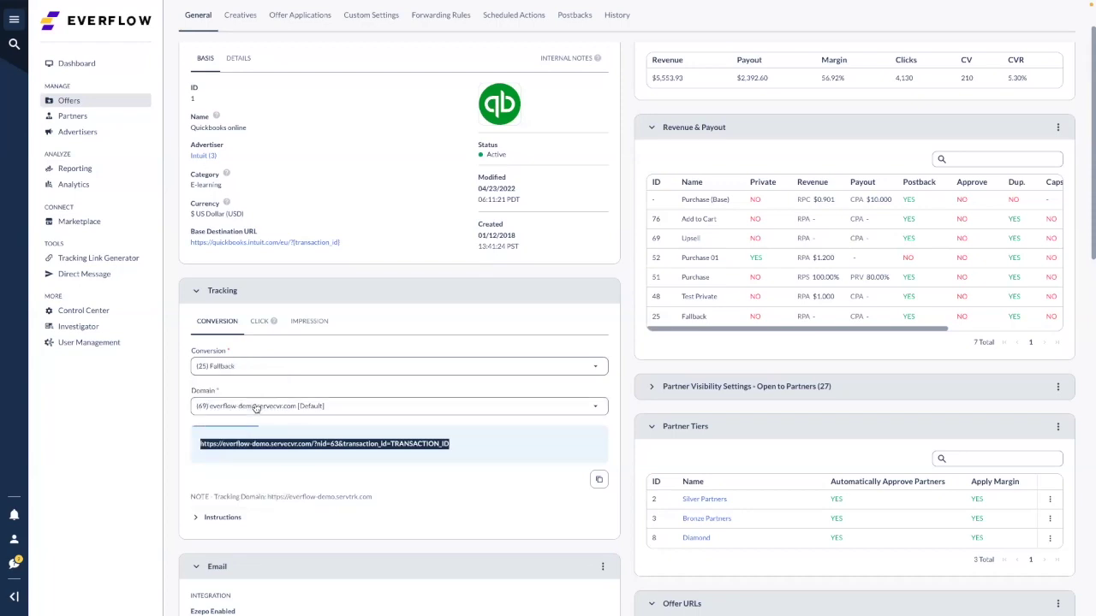
pyautogui.click(339, 444)
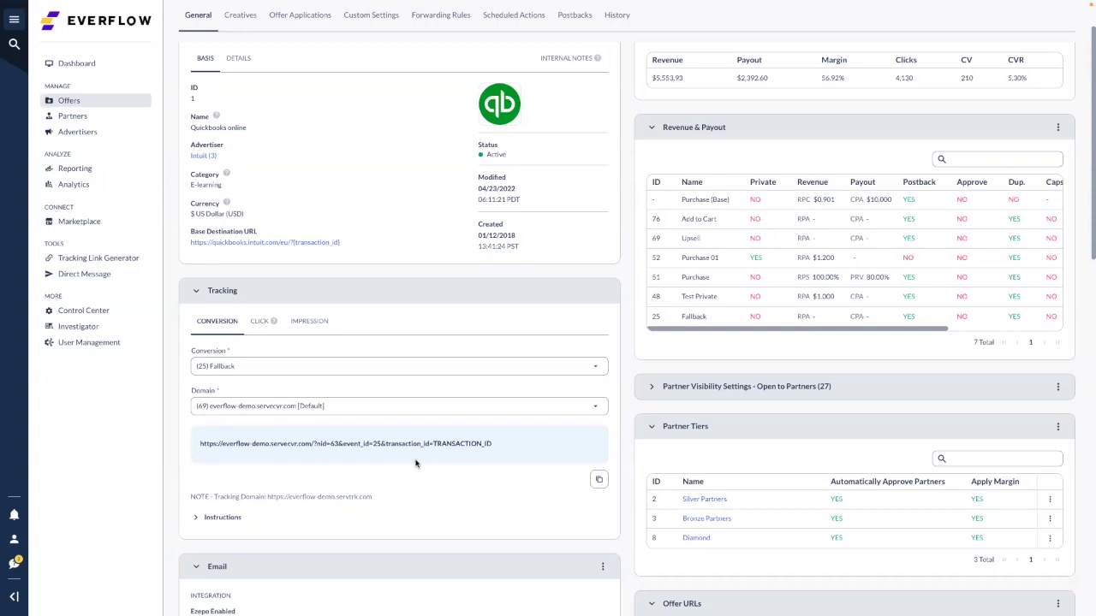
# Step: Generate a click tracking link to the offer's base destination URL for the partner everflow
pyautogui.scroll(2, 456, 482)
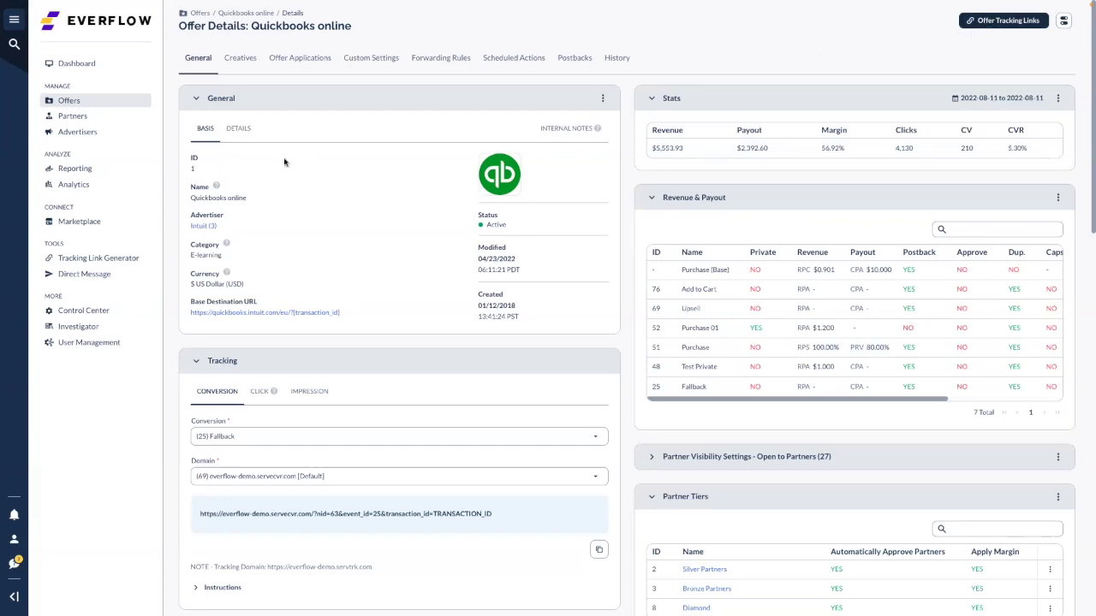
pyautogui.click(1027, 23)
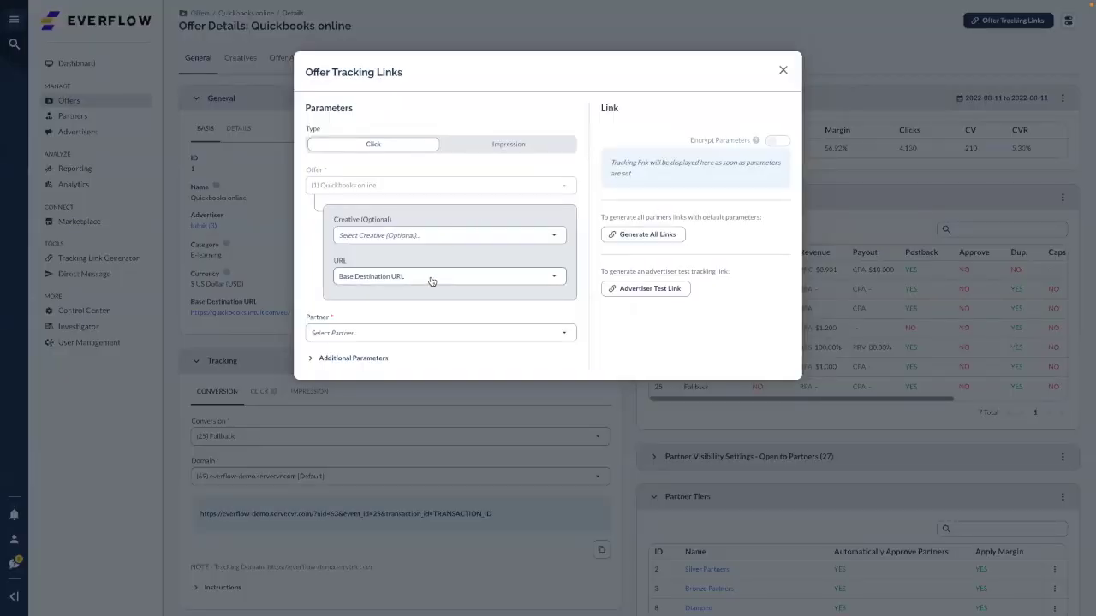
pyautogui.click(427, 340)
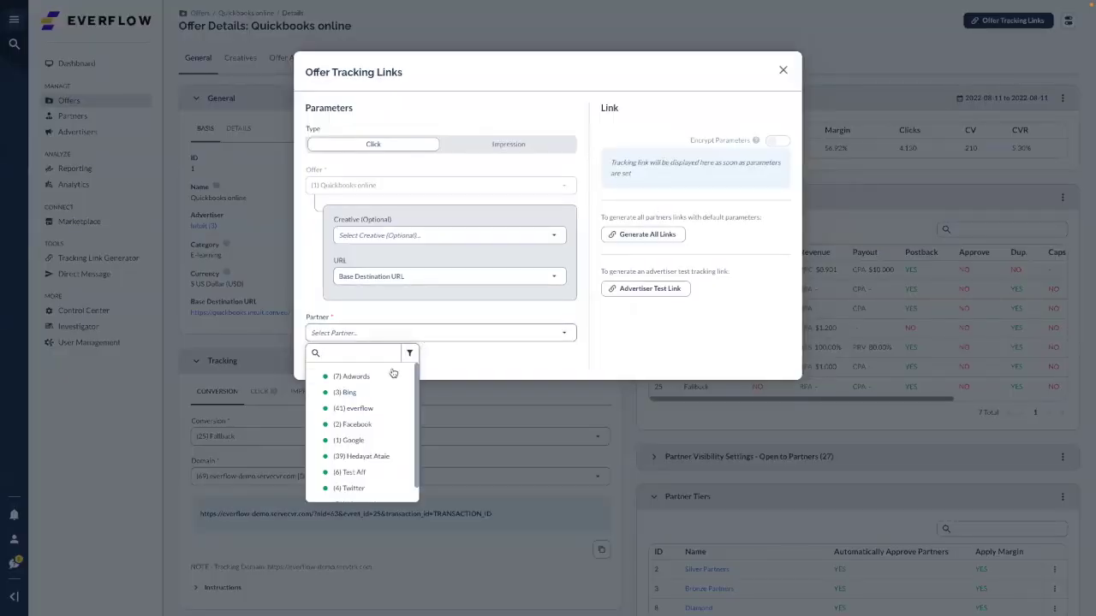
pyautogui.click(359, 410)
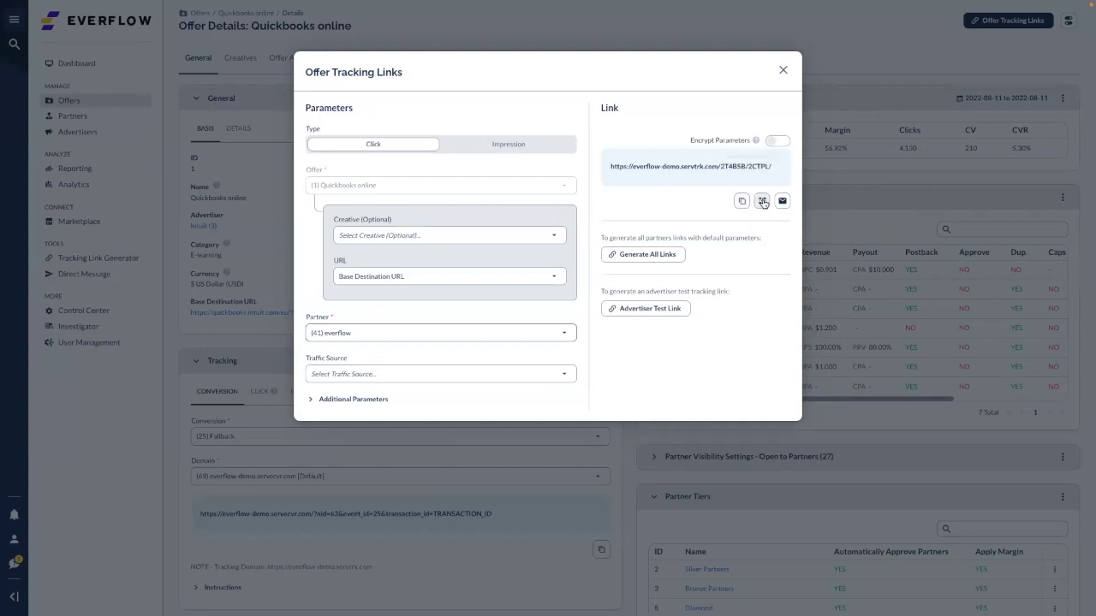
# Step: View the tracking link's QR code and the advertiser test link option, and close the offer tracking links
pyautogui.click(762, 201)
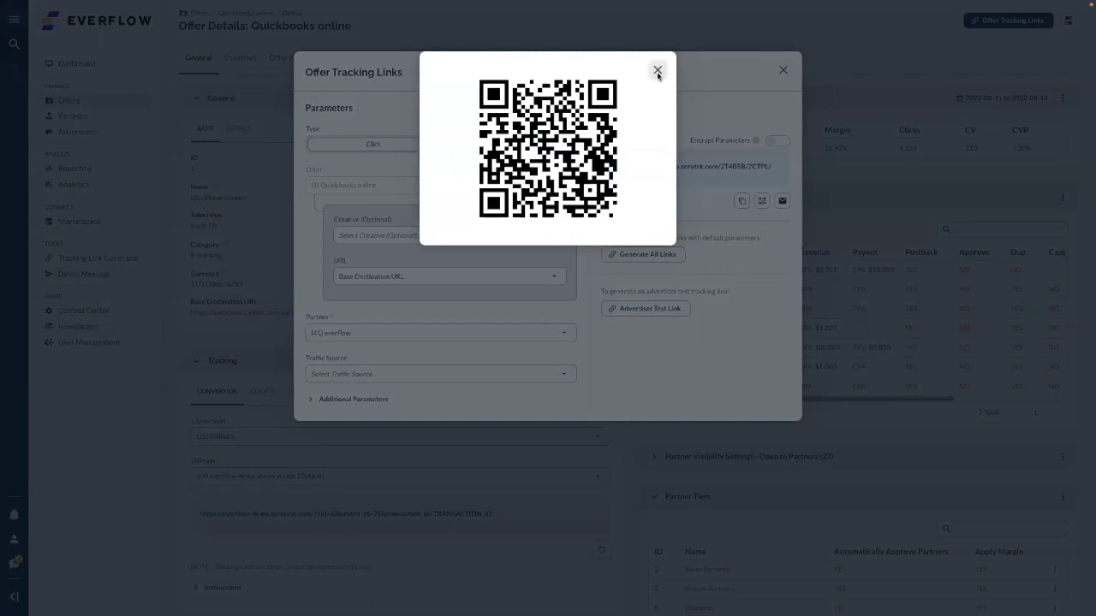
pyautogui.click(657, 72)
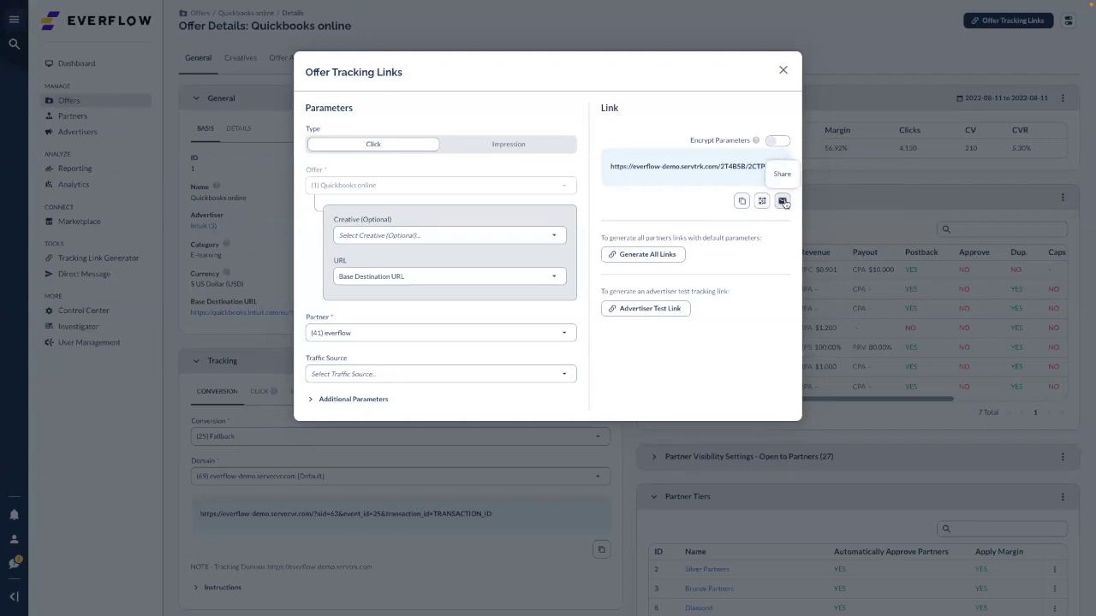
pyautogui.click(637, 313)
pyautogui.click(782, 69)
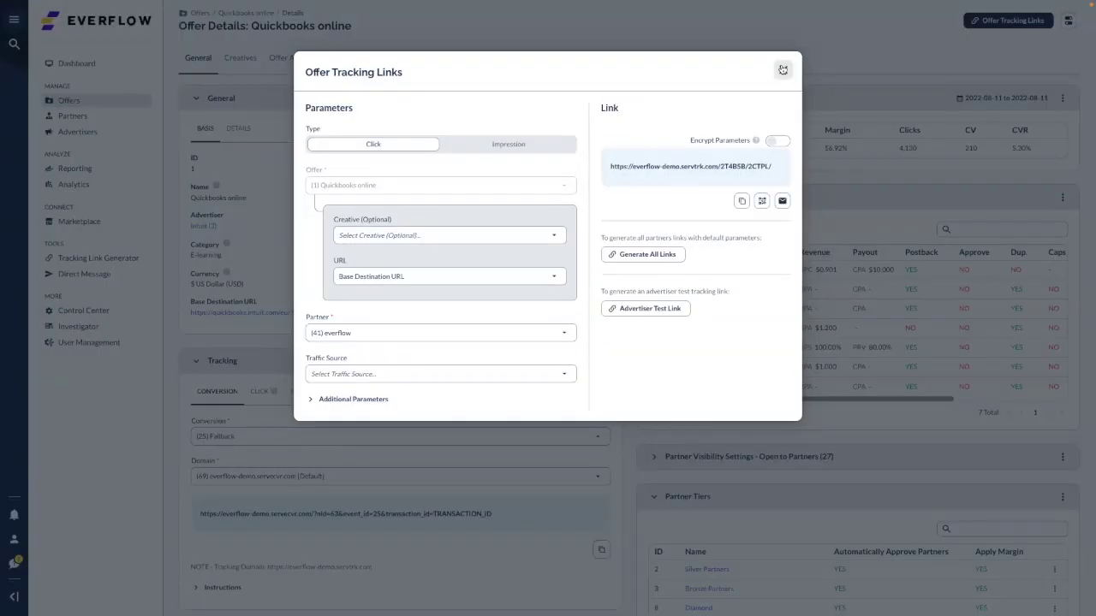
pyautogui.click(782, 70)
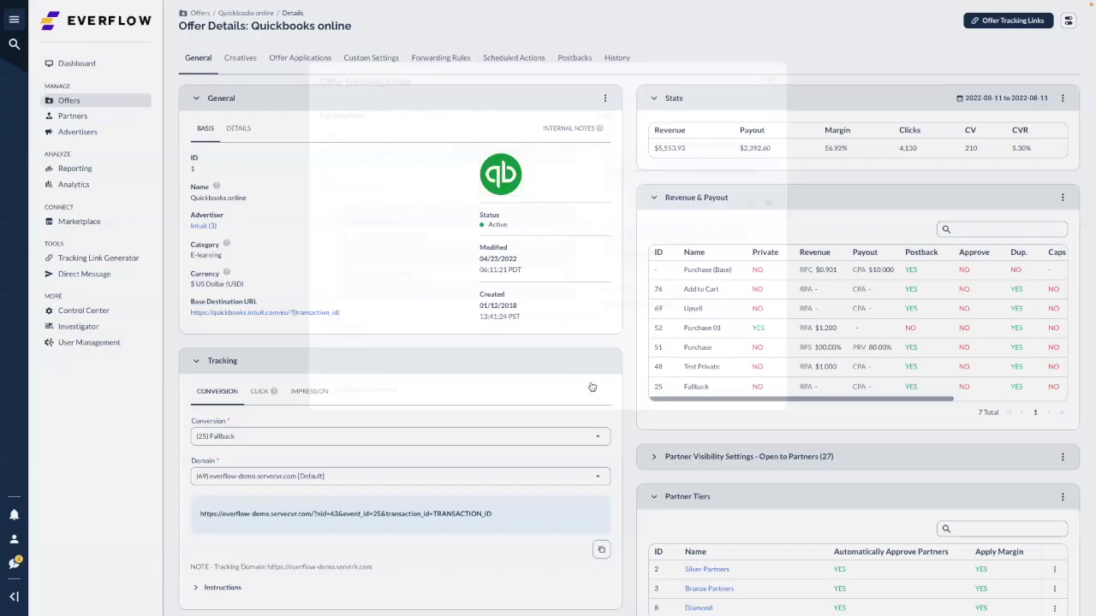